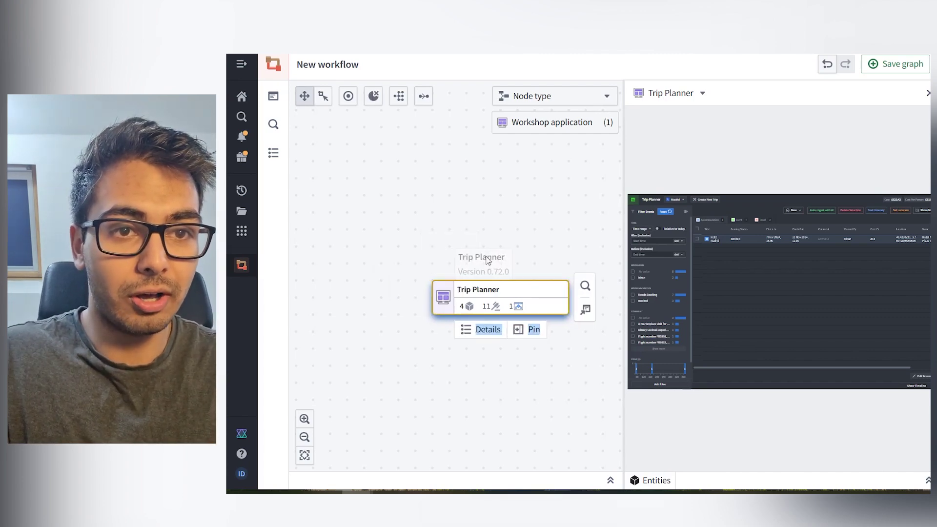
Show the Trip Planner's four object types, move them lower, and expand its eleven input actions.
left_click(469, 308)
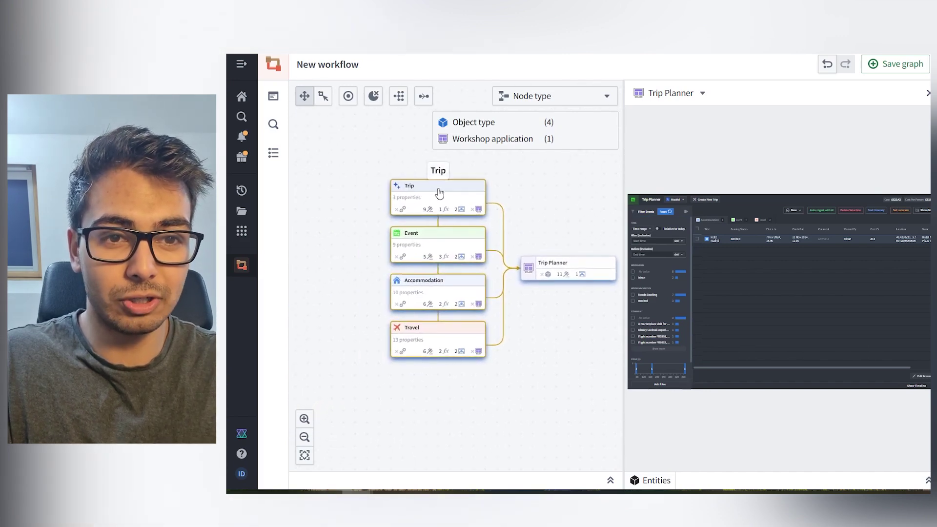
left_click_drag(439, 193, 348, 386)
scroll(507, 385, "up", 2)
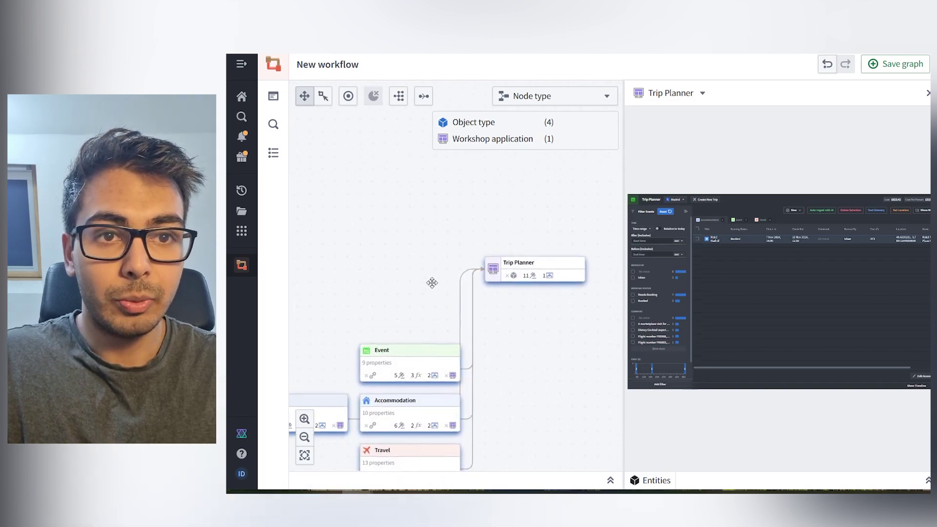
left_click(522, 301)
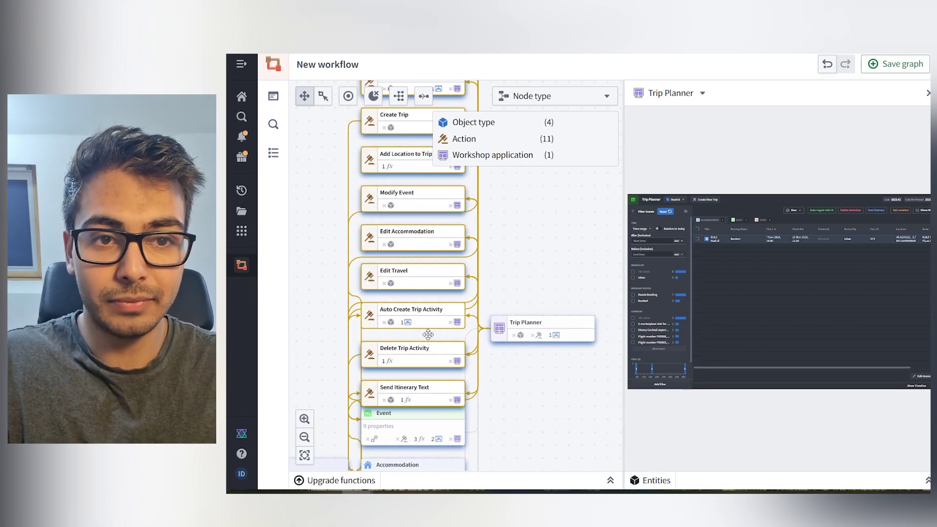
Keep only Send Itinerary Text, reveal its sendItineraryText function, and review the function code.
left_click(433, 390)
left_click_drag(392, 279, 511, 260)
left_click(524, 301)
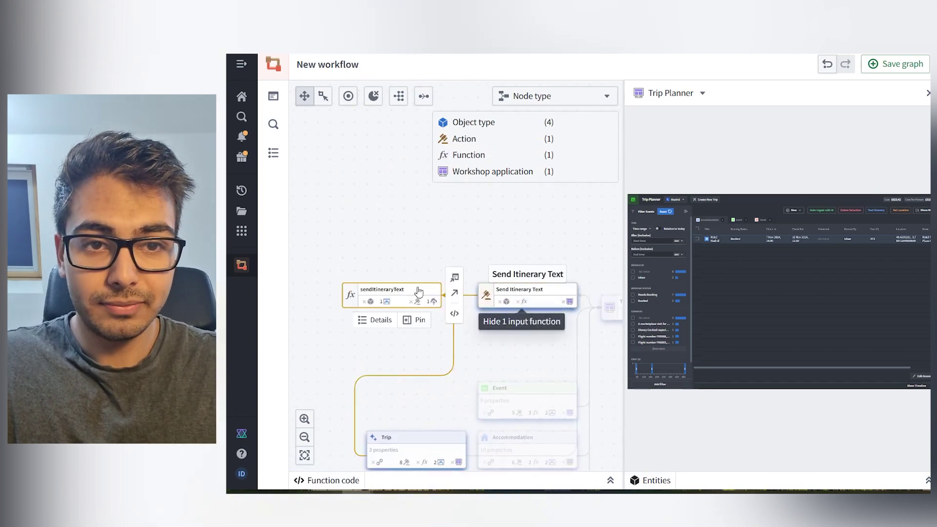
left_click(326, 481)
scroll(387, 439, "down", 10)
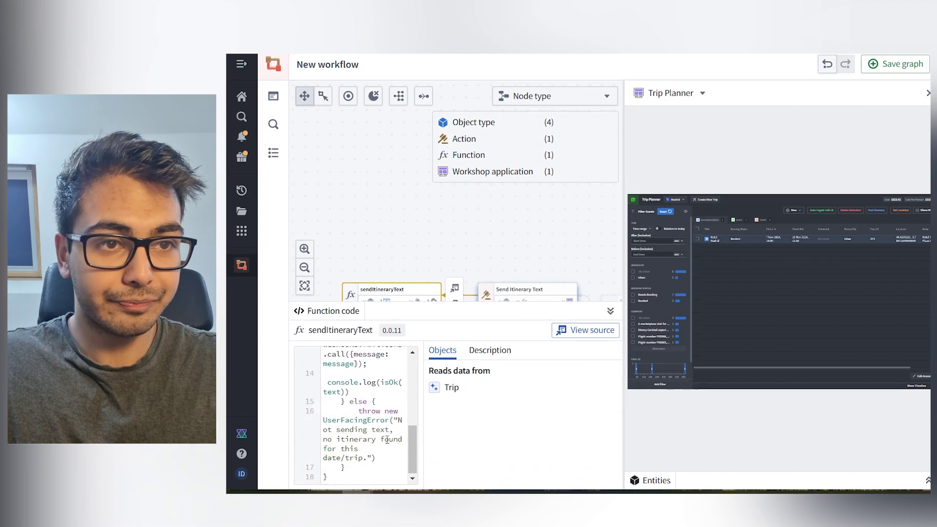
left_click(611, 311)
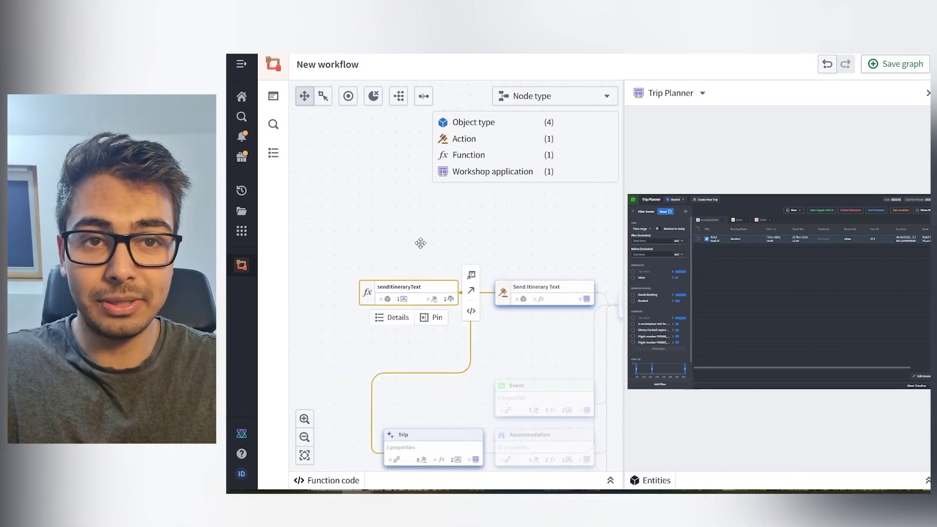
Add the GPT-4o AIP Logic input and Twilio SMS Sending webhook, moving the Twilio node left.
left_click(423, 296)
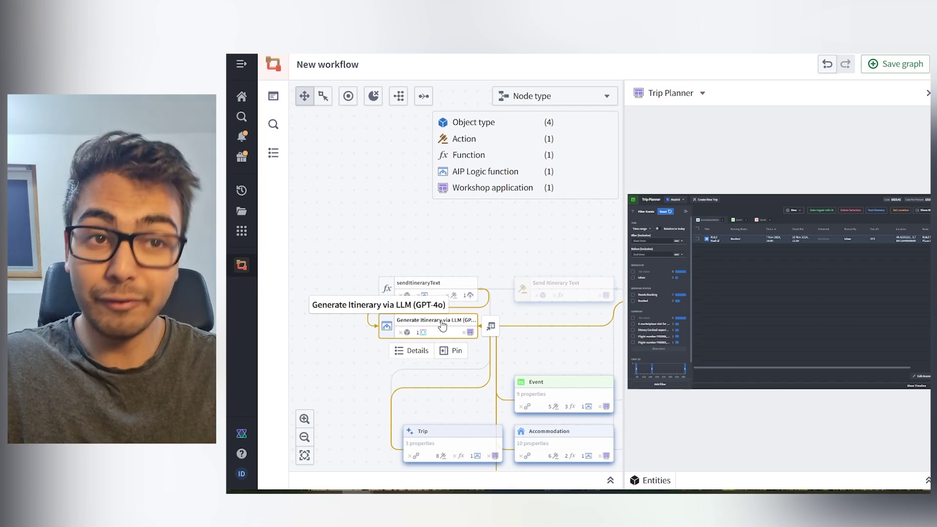
left_click(468, 295)
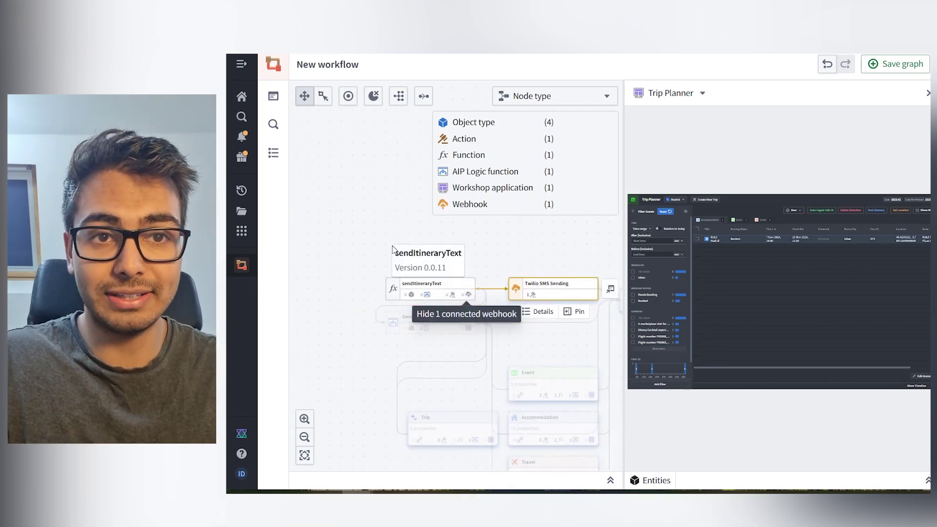
left_click_drag(550, 287, 335, 247)
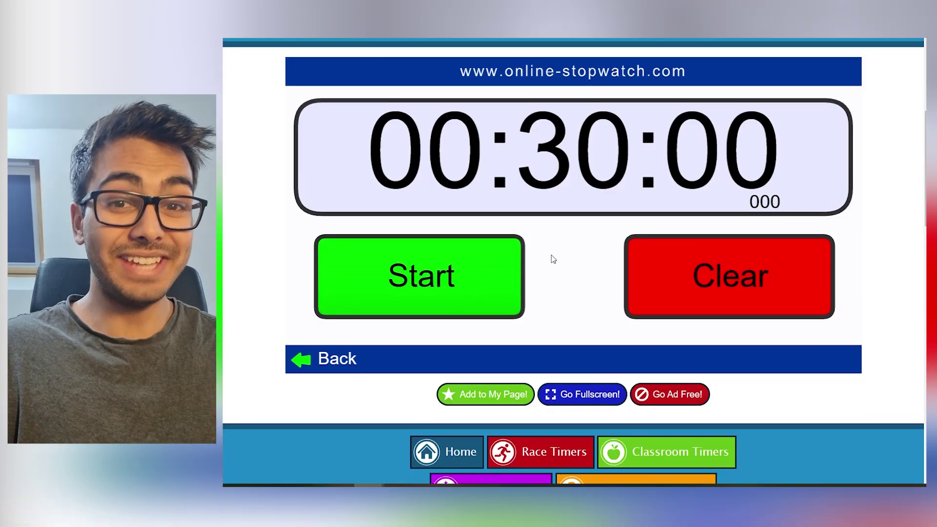
Start the 00:30:00 countdown timer on online-stopwatch.com.
left_click(489, 275)
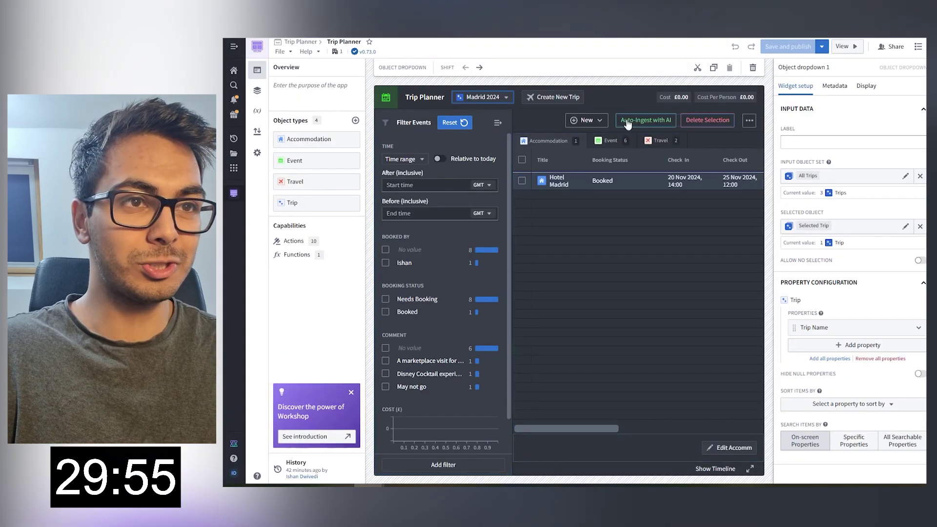
Select the New button group and add a Button group widget for the Text Itinerary button.
left_click(600, 130)
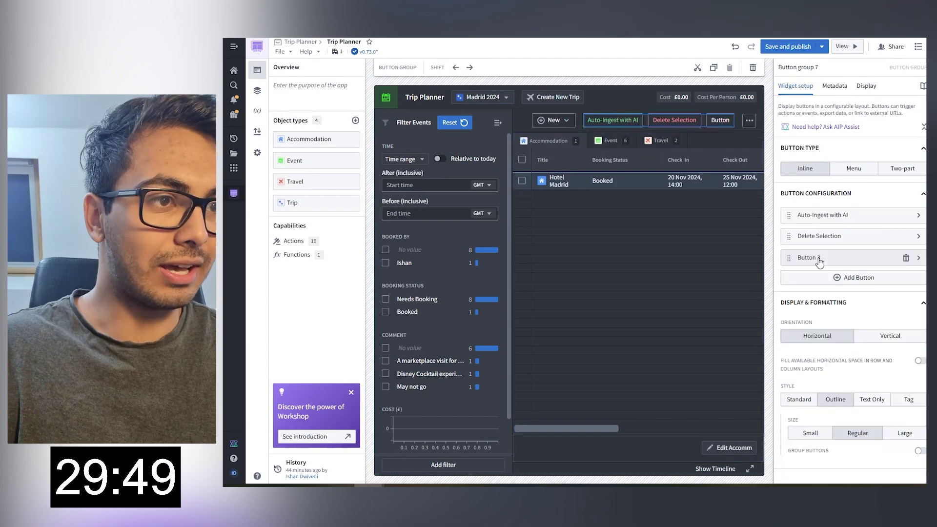
left_click(818, 257)
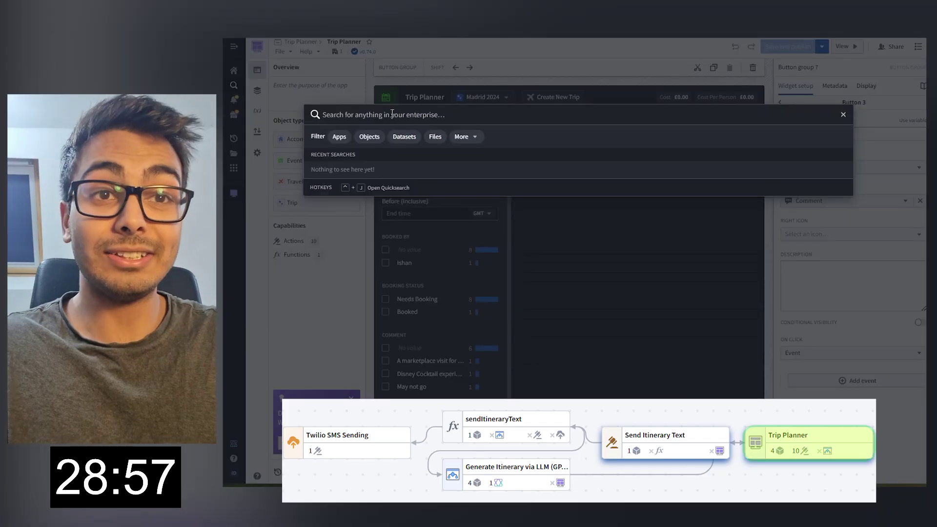
Search 'data' in Quicksearch to reach the Data connection app.
type("w")
key("BackSpace")
type("data")
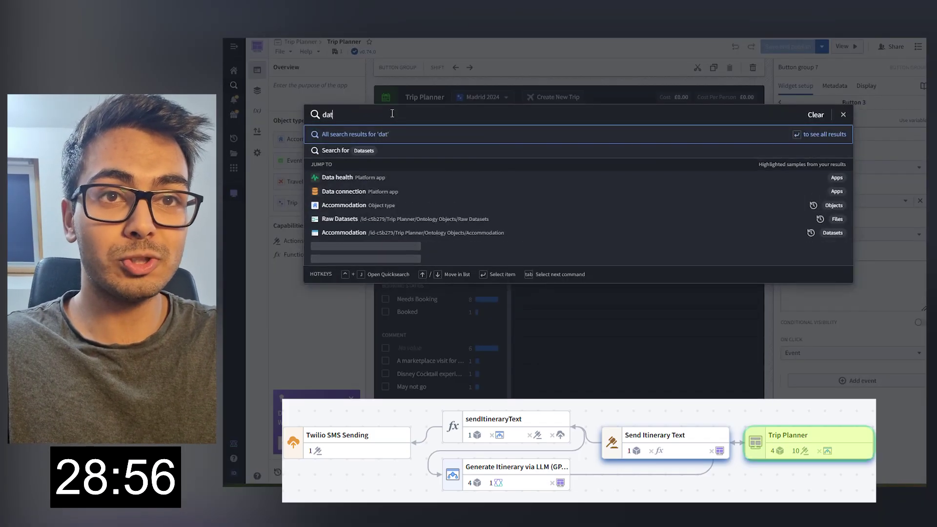
left_click(379, 194)
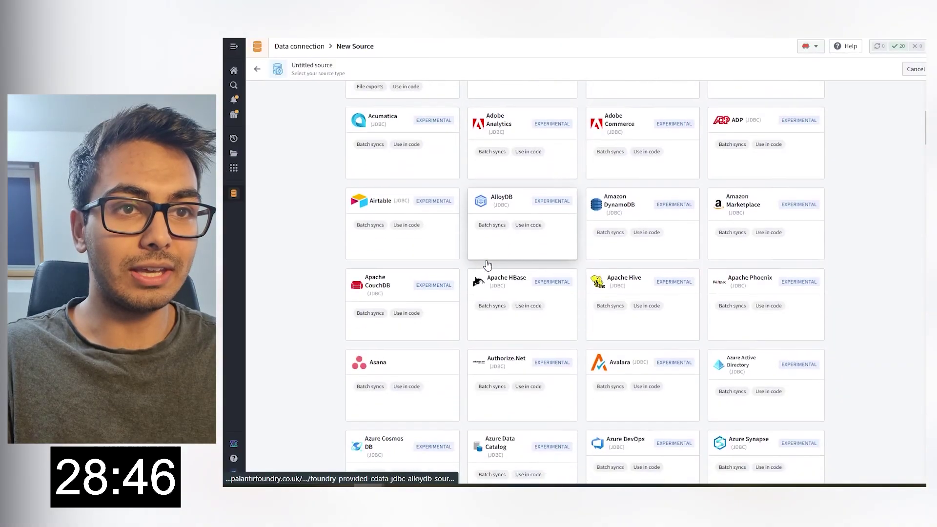
scroll(486, 266, "up", 5)
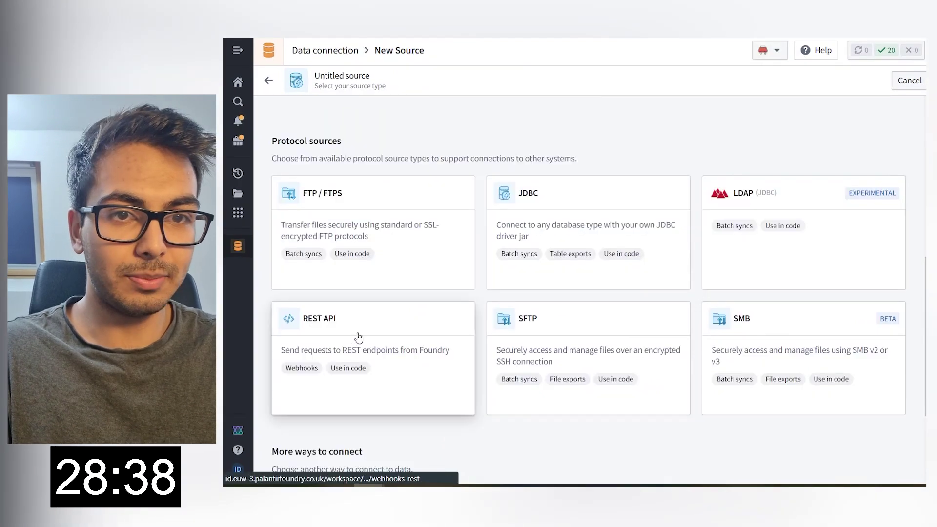
Create a Twilio REST API source with Basic auth credentials and the api.twilio.com egress policy, and save.
left_click(358, 337)
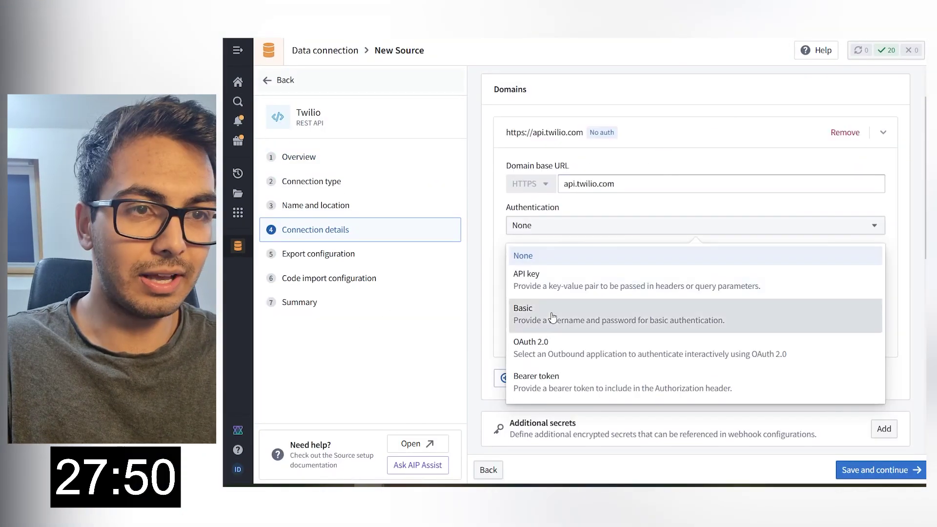
left_click(553, 318)
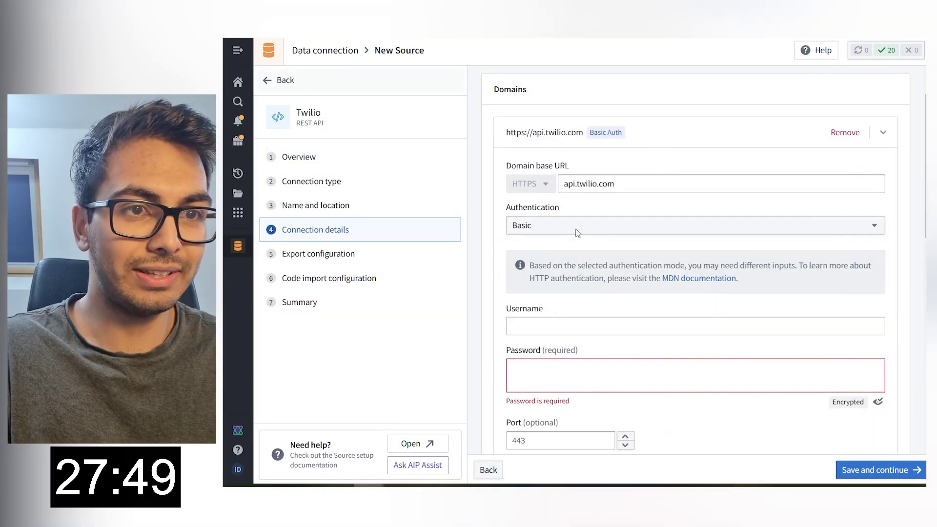
left_click(580, 331)
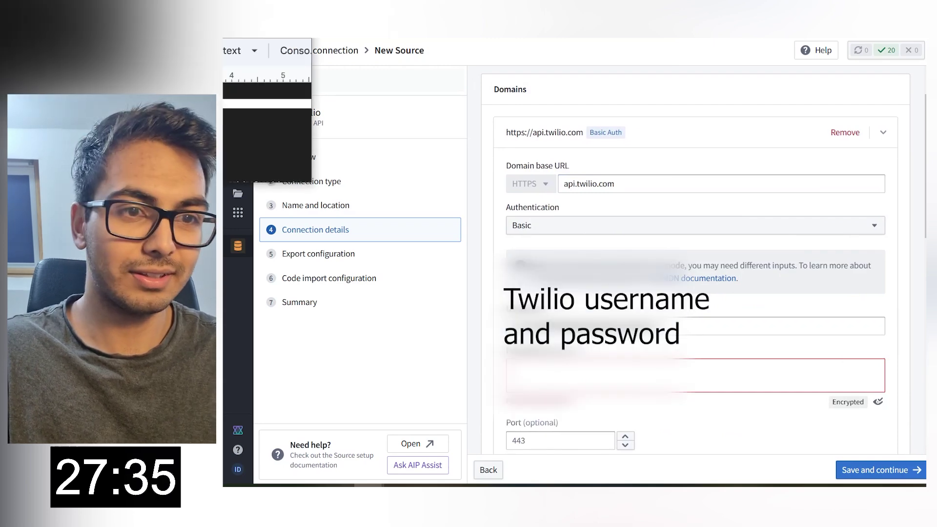
scroll(695, 269, "down", 1)
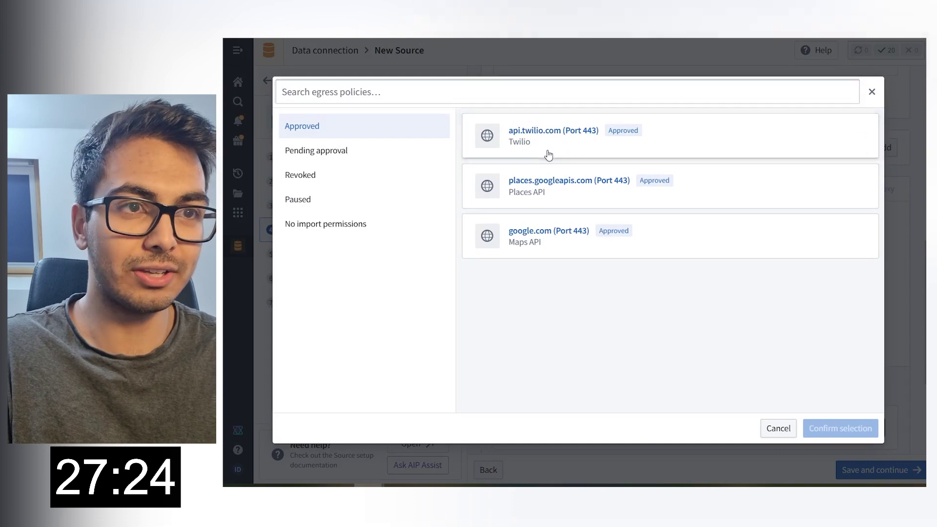
left_click(548, 154)
left_click(841, 429)
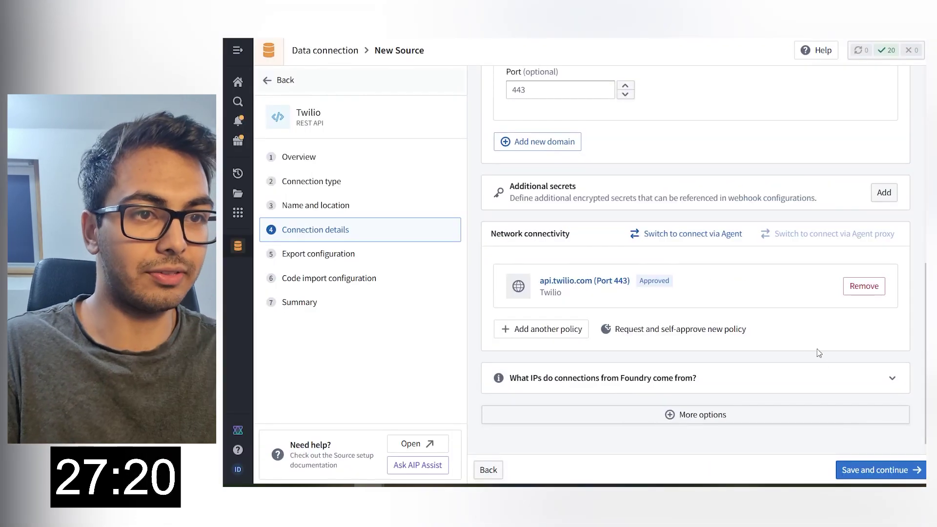
left_click(865, 466)
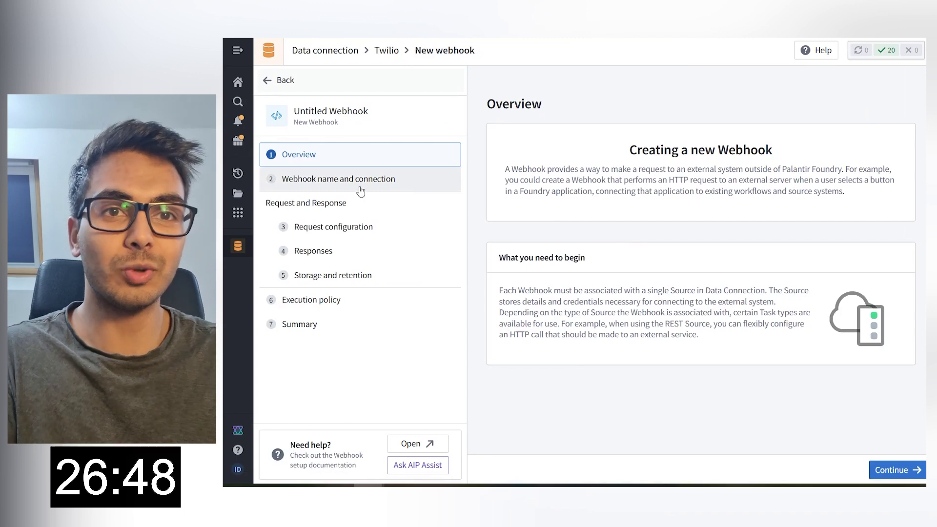
Set the webhook's request method to POST with a form-data request body.
left_click(361, 190)
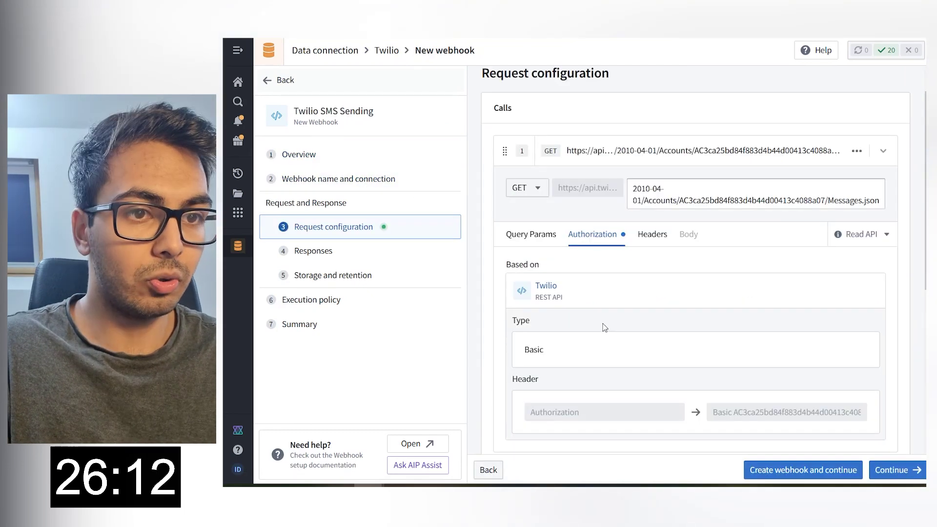
scroll(606, 324, "down", 1)
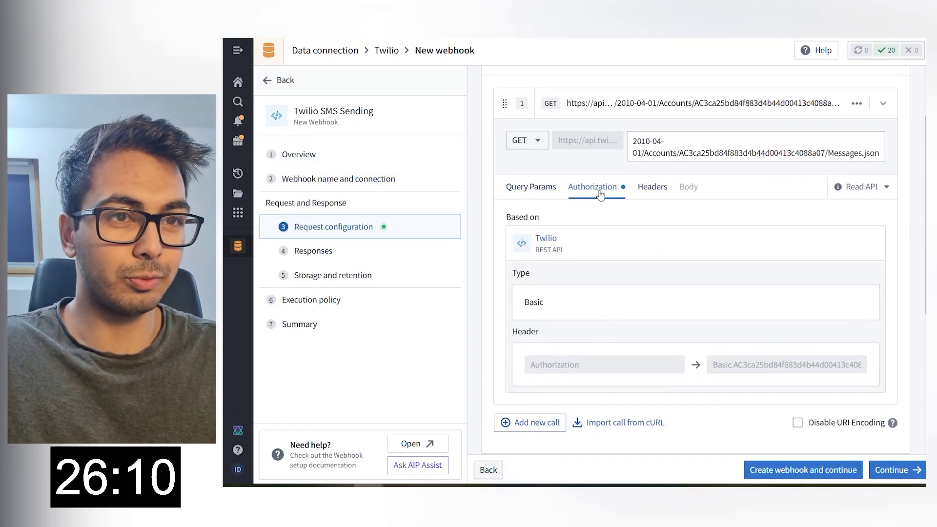
left_click(652, 187)
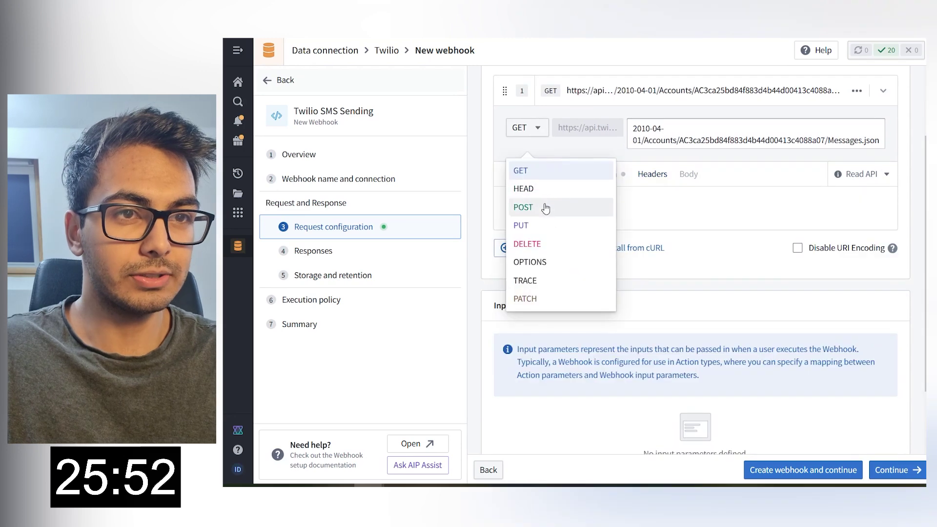
left_click(546, 209)
left_click(689, 175)
left_click(586, 209)
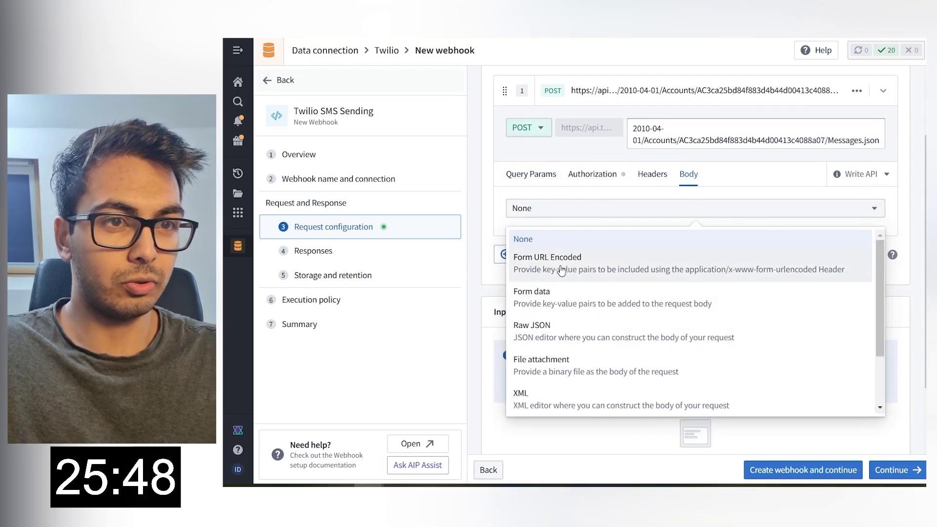
left_click(561, 297)
Add To and From body entries, map Body to a new 'message' input parameter, and create the webhook.
left_click(548, 241)
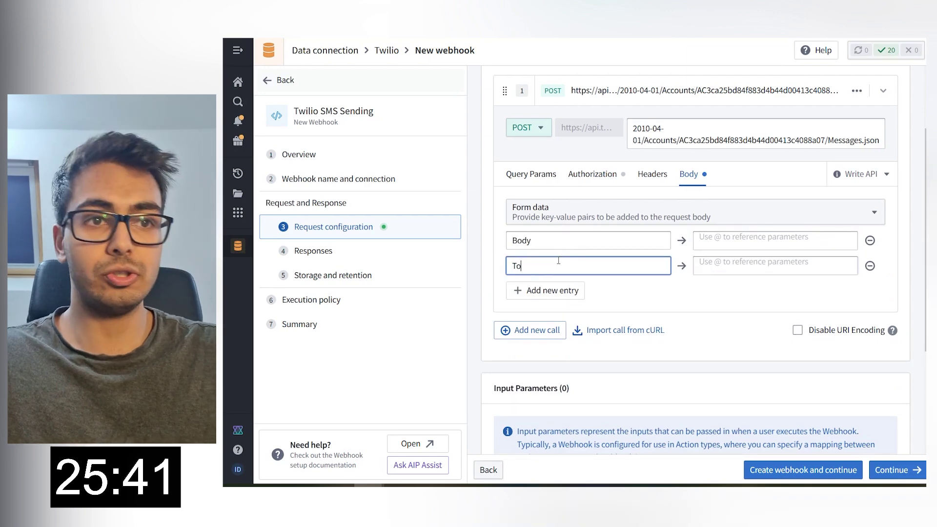
key("Tab")
left_click(536, 291)
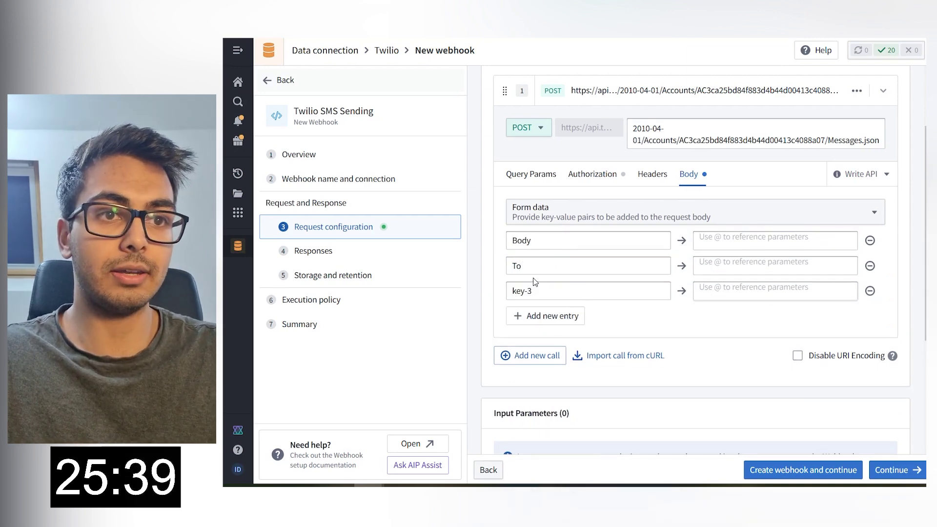
key("Tab")
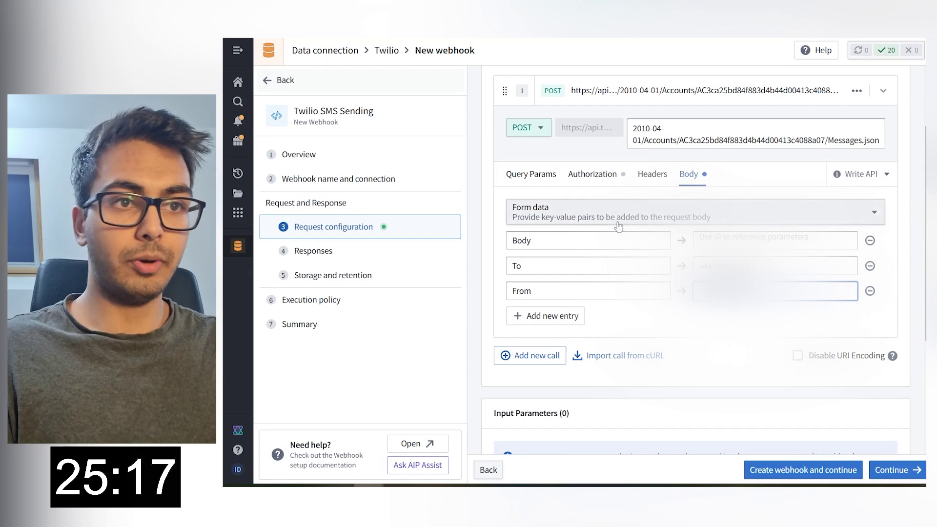
type("@")
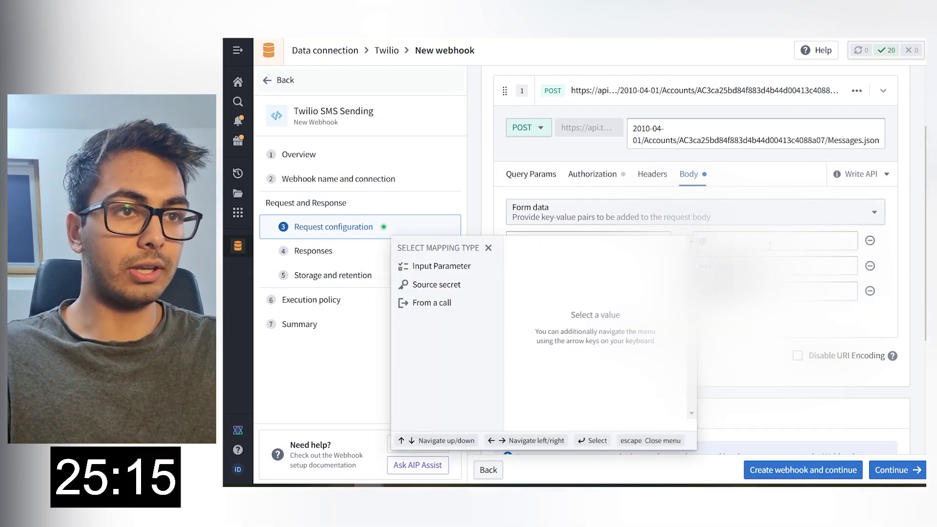
mouse_move(440, 266)
left_click(619, 288)
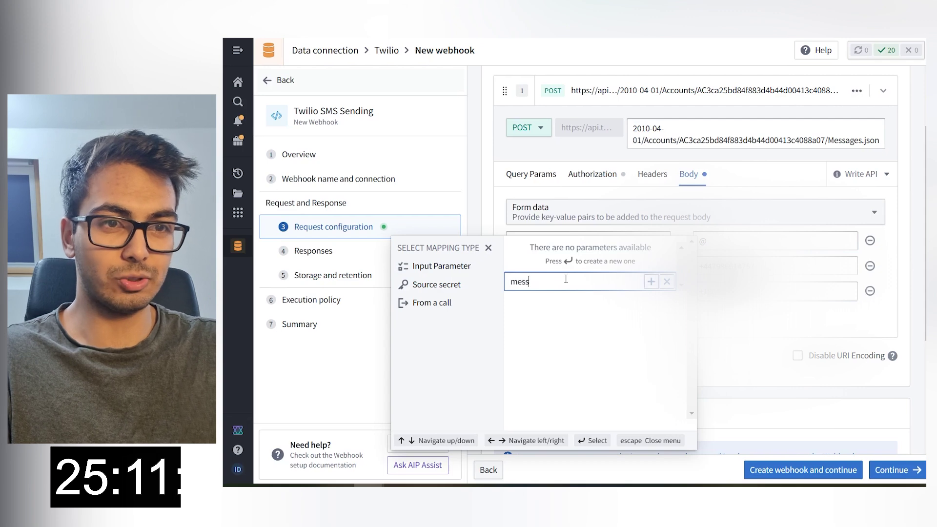
key("Return")
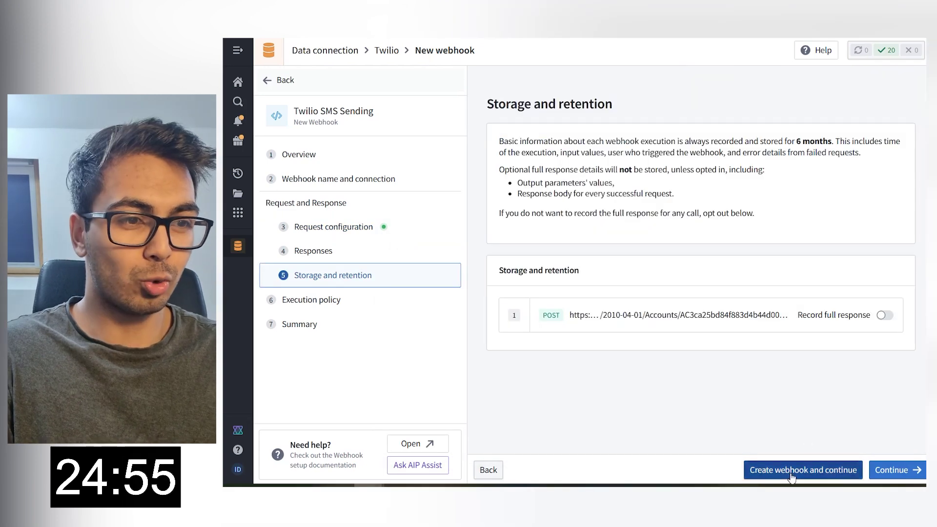
left_click(803, 470)
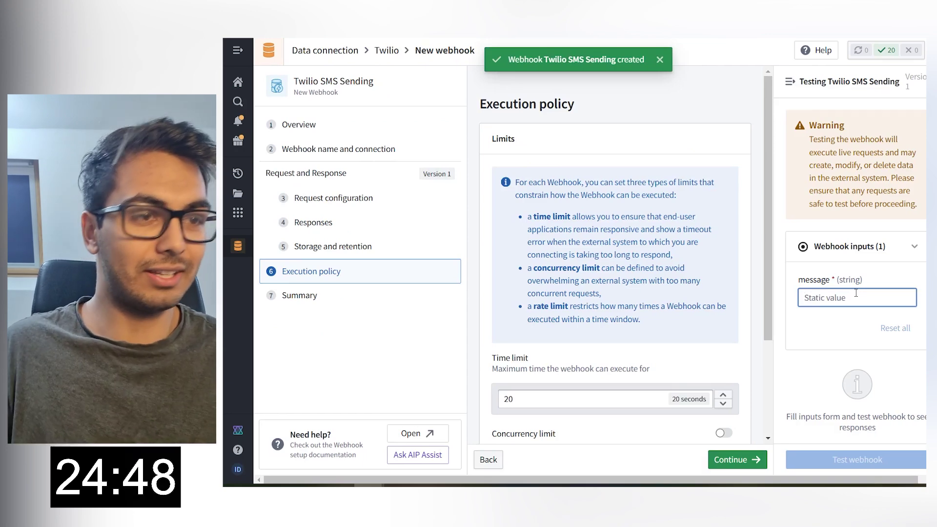
Test the webhook with the message 'Go to build.palantir.com' and continue to the Summary.
type("Go to build.palantir.com")
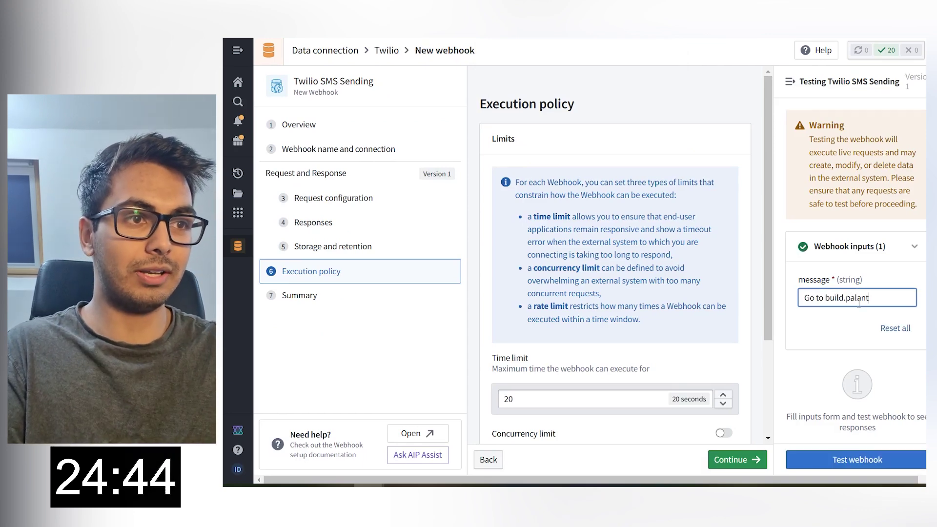
key("Return")
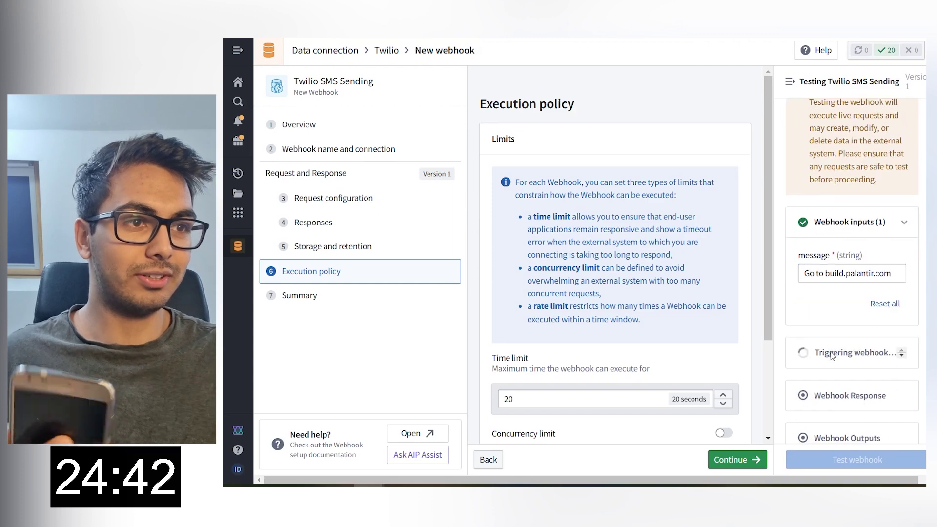
scroll(832, 356, "down", 4)
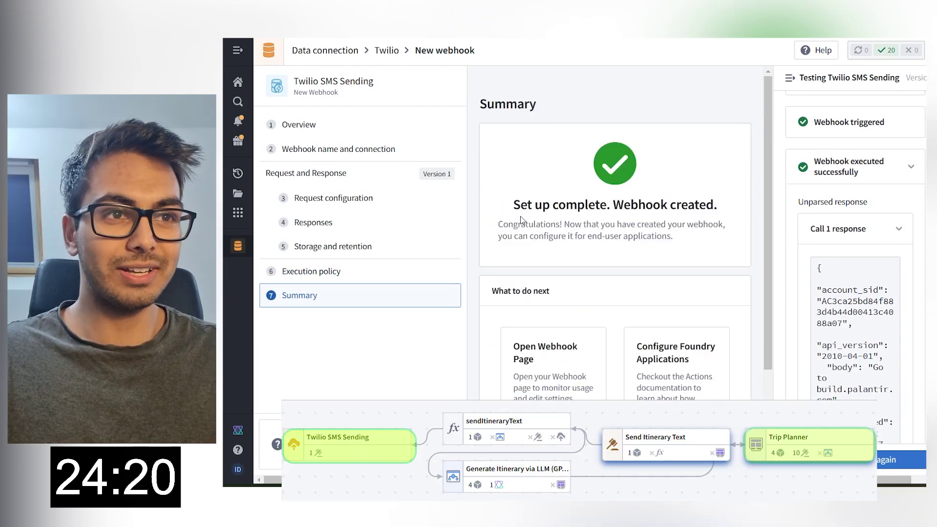
scroll(543, 266, "down", 1)
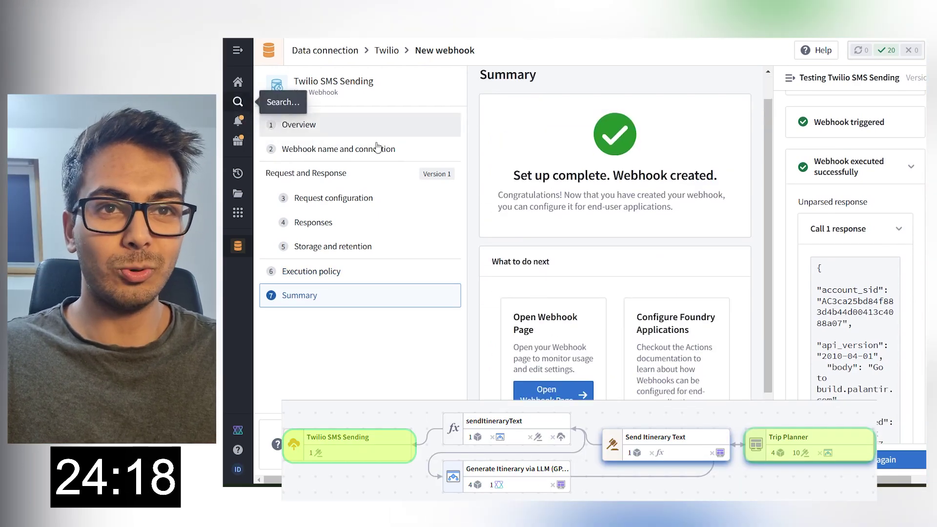
Search 'aip' to reach AIP Logic and create new logic named Generate Trip Itinerary.
left_click(238, 101)
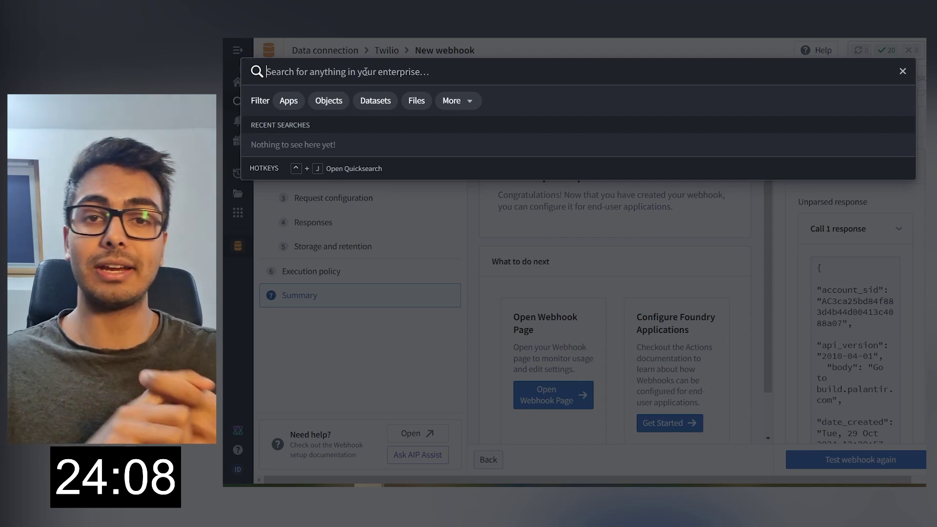
type("aip")
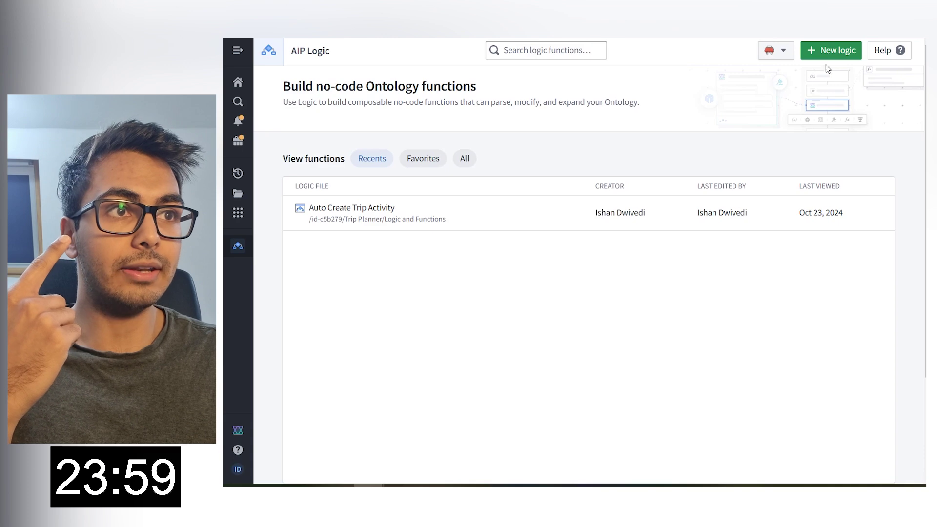
left_click(832, 46)
type("S")
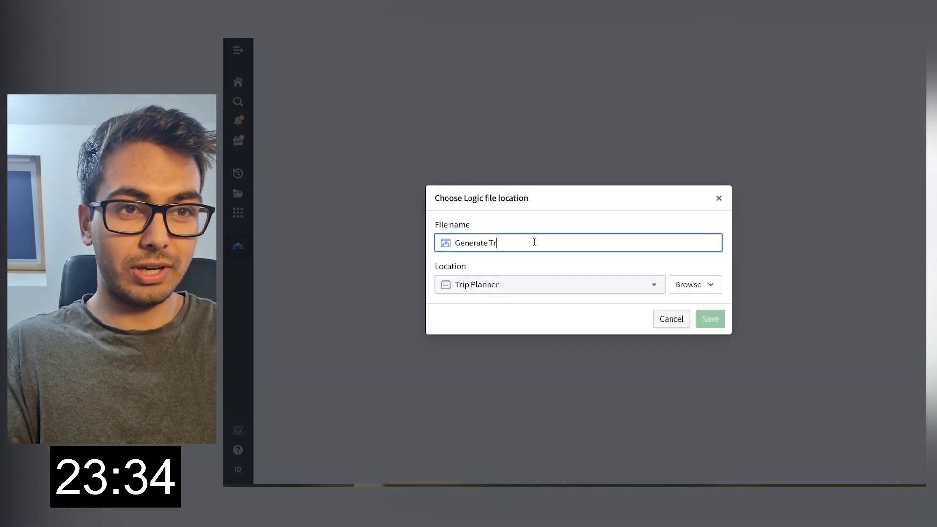
type("ip Itinerary")
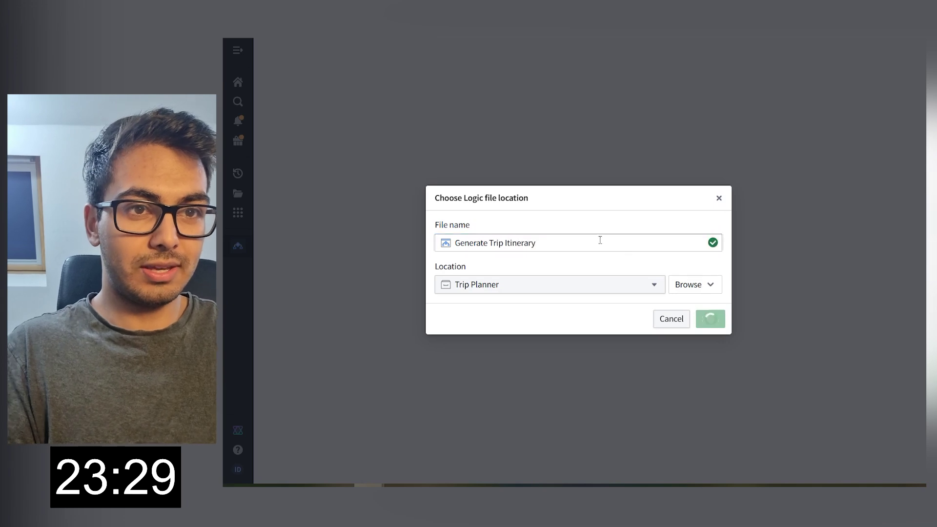
key("Return")
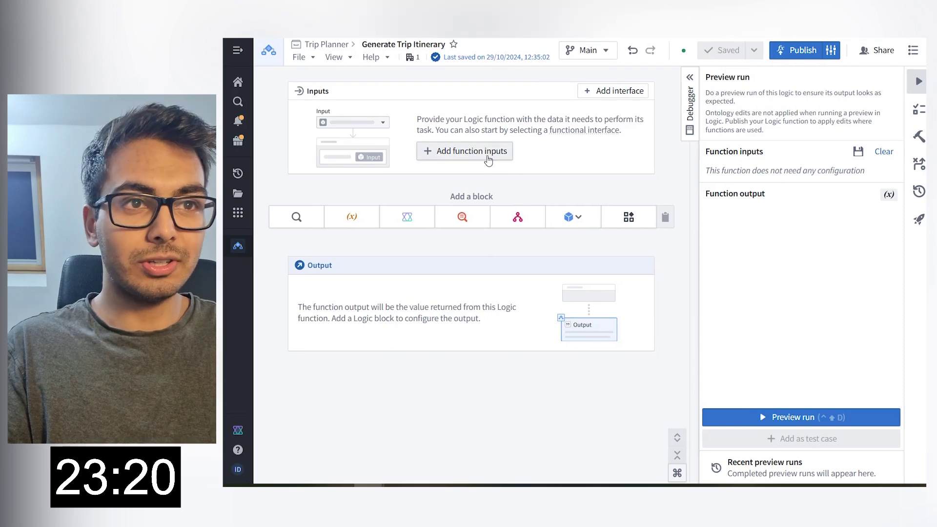
Add a 'trip' input of type Trip and Travels, Events and Accommodations search-arounds linked to trip.
left_click(471, 151)
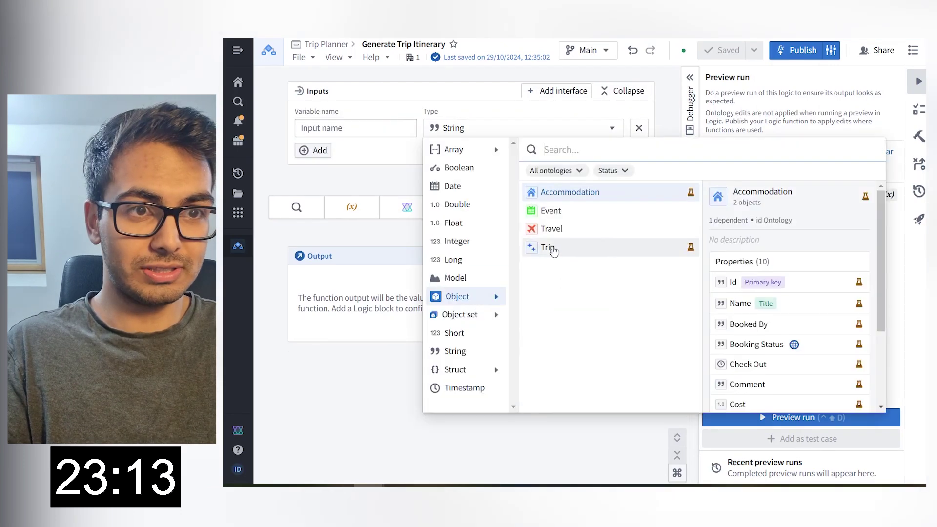
left_click(550, 247)
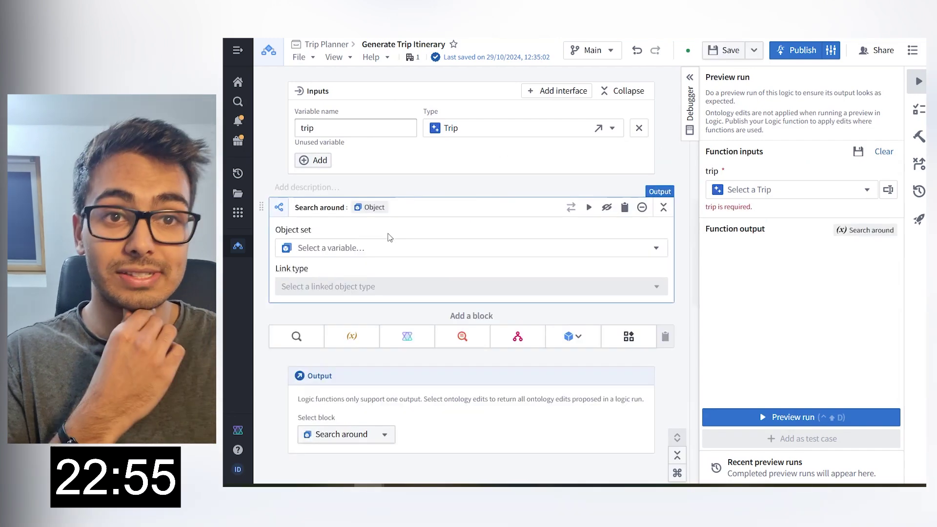
left_click(380, 247)
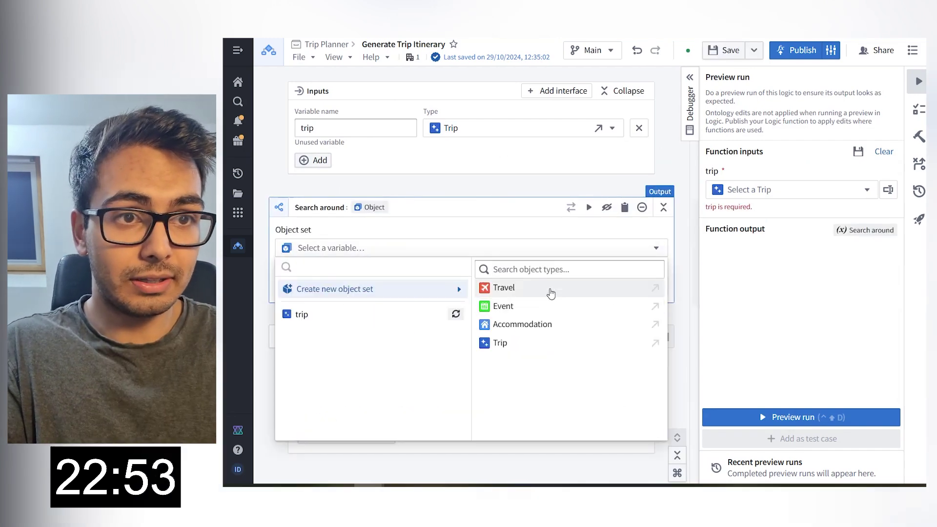
left_click(551, 291)
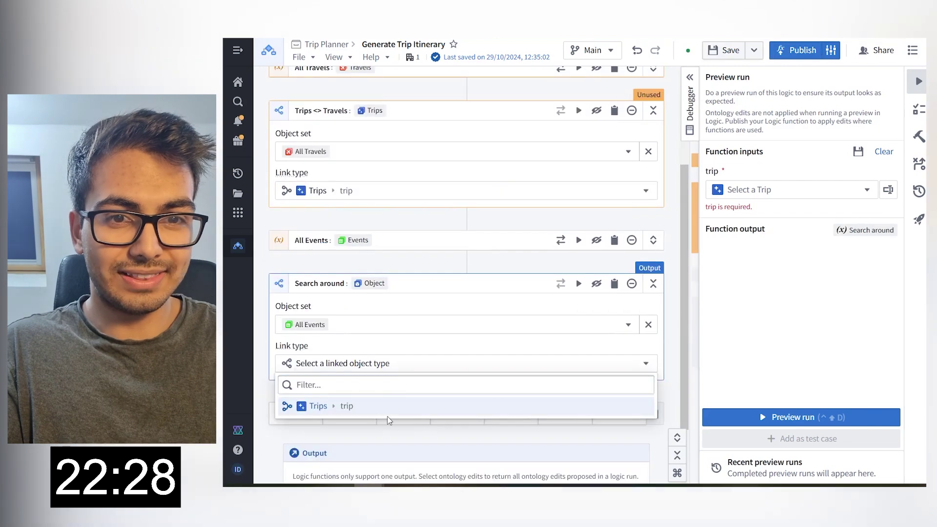
left_click(389, 406)
scroll(389, 390, "down", 1)
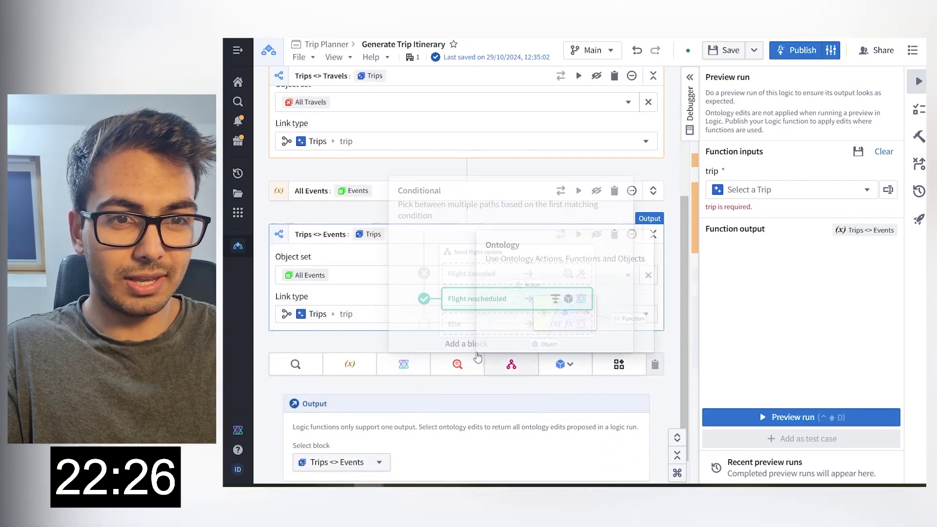
Add a Use LLM block with String output to the logic.
left_click(295, 366)
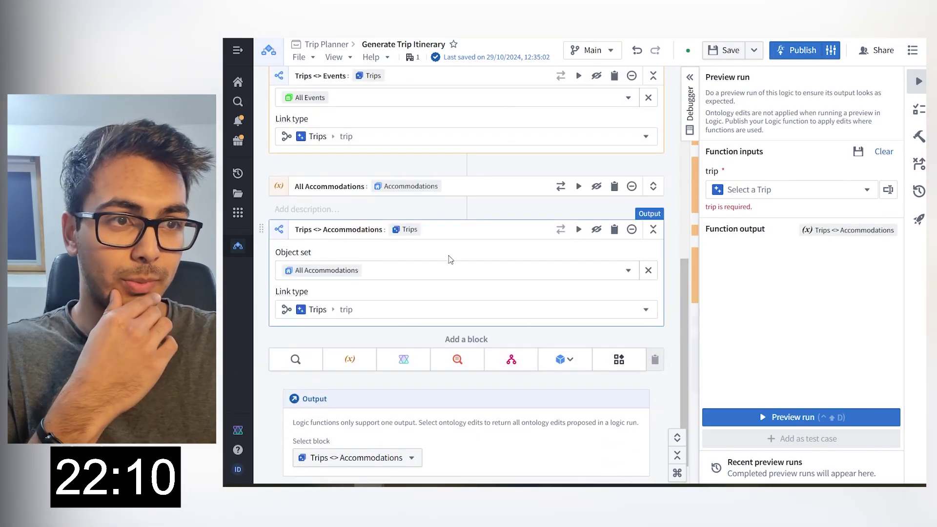
scroll(450, 263, "down", 1)
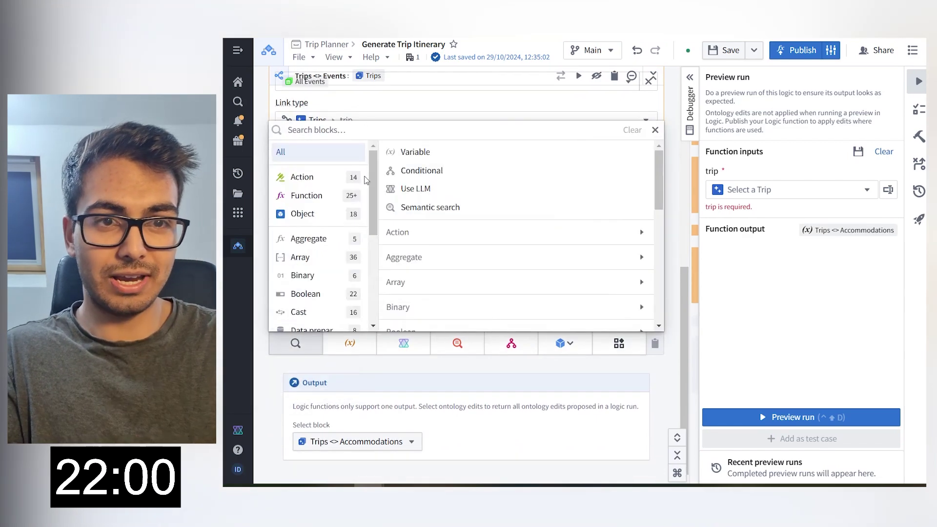
left_click(403, 343)
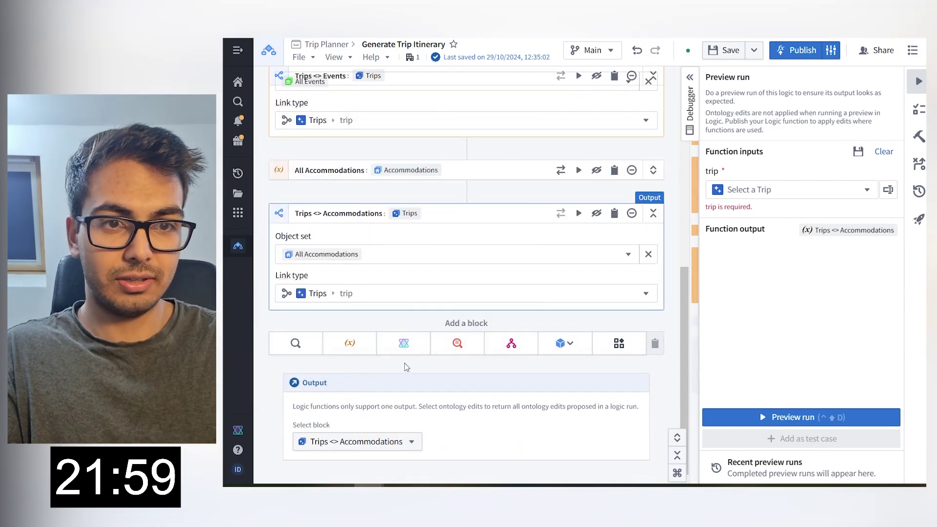
Write the system prompt 'Give me an itinerary based on the…' ordered by event, check-in/out and travel times.
scroll(408, 346, "down", 1)
left_click(371, 274)
scroll(346, 220, "down", 2)
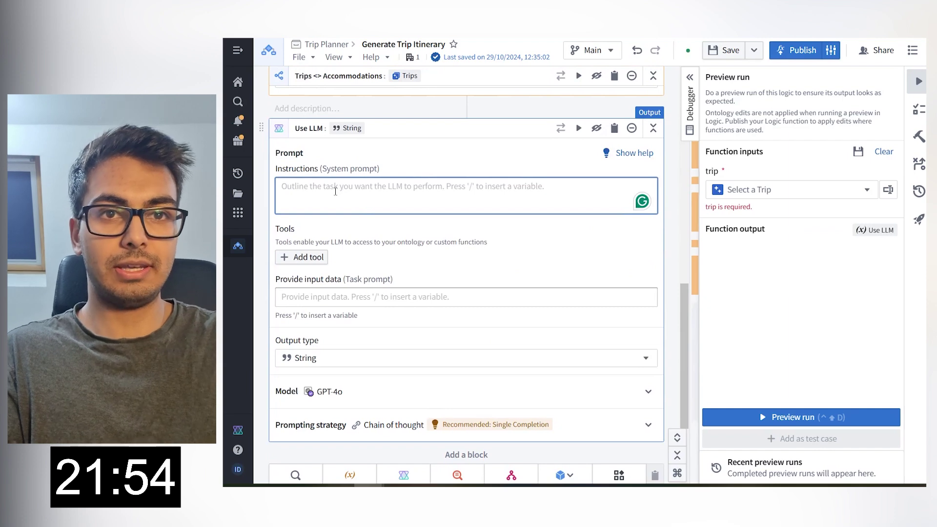
type("Give me an itinerary b")
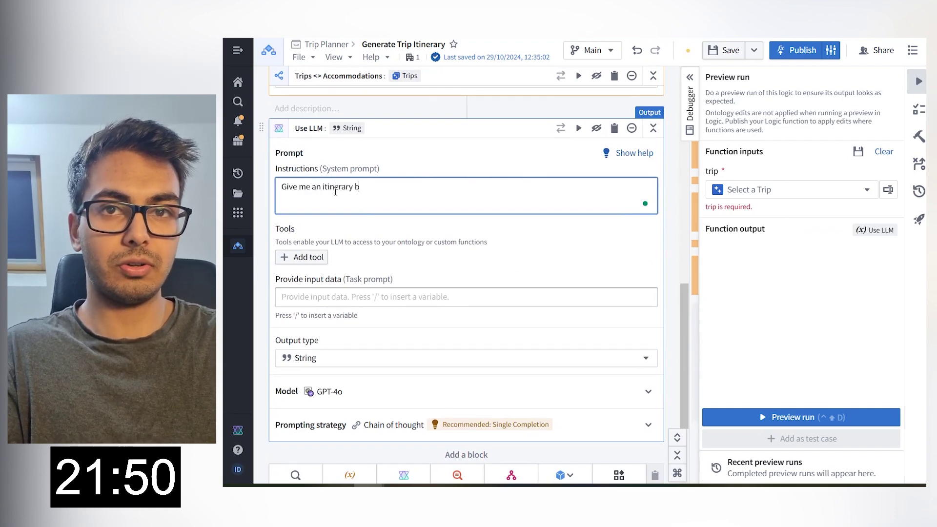
type("ased on the accommodations, travel, and events I give you.")
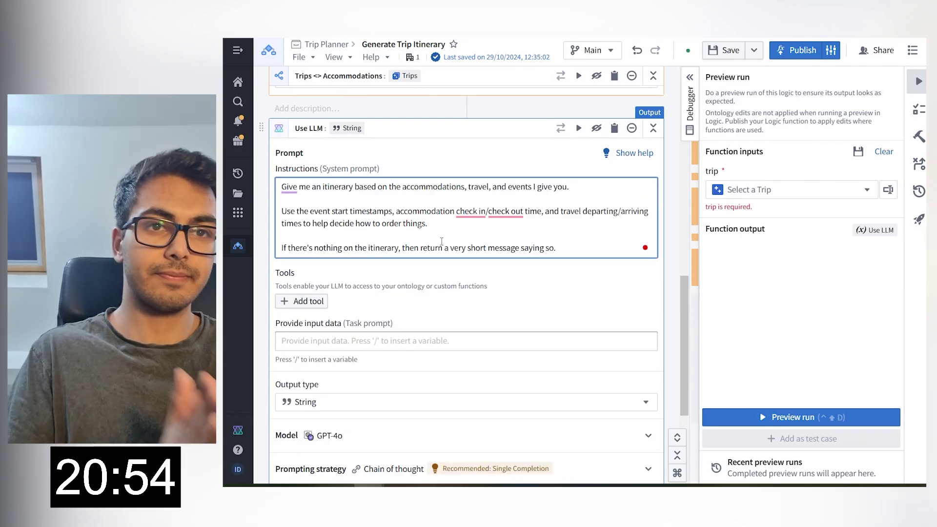
Select the prompt's last line, narrowing to the short fallback-message sentence.
left_click_drag(557, 248, 282, 229)
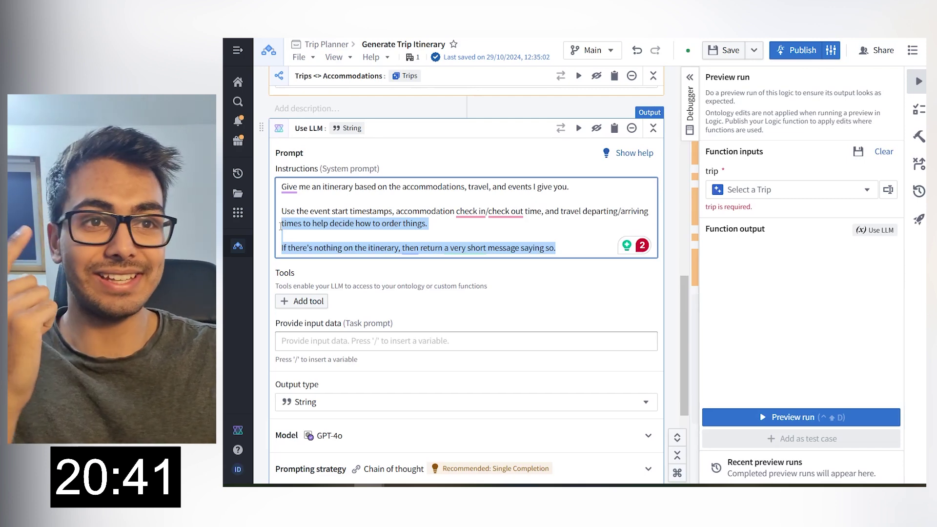
left_click_drag(281, 225, 290, 248)
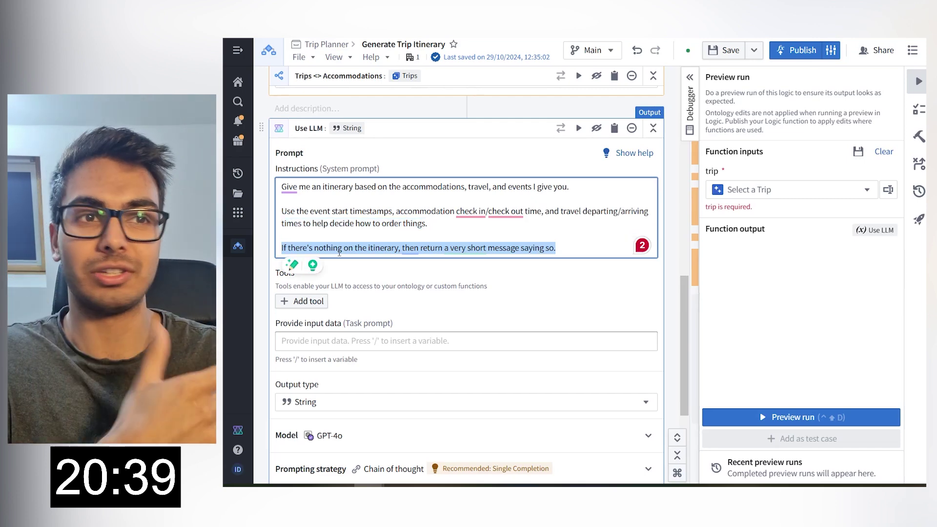
scroll(527, 268, "down", 1)
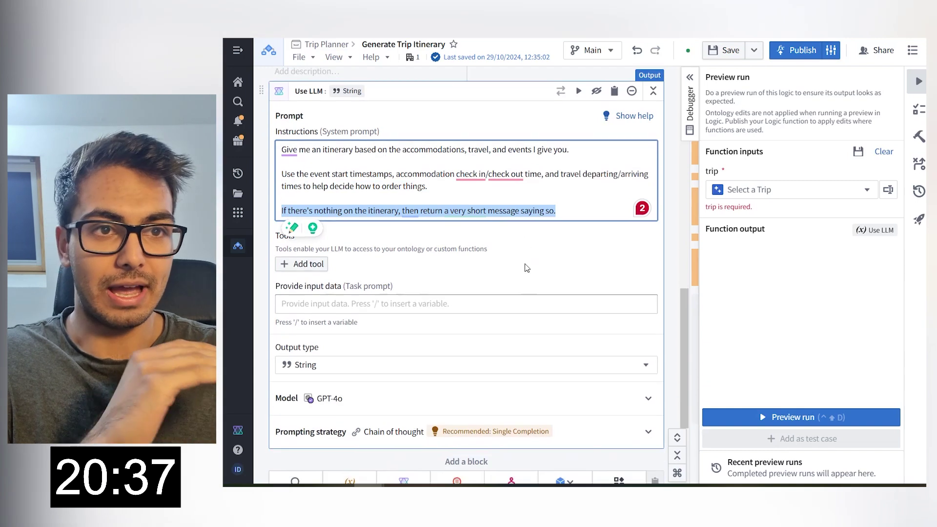
scroll(527, 268, "down", 1)
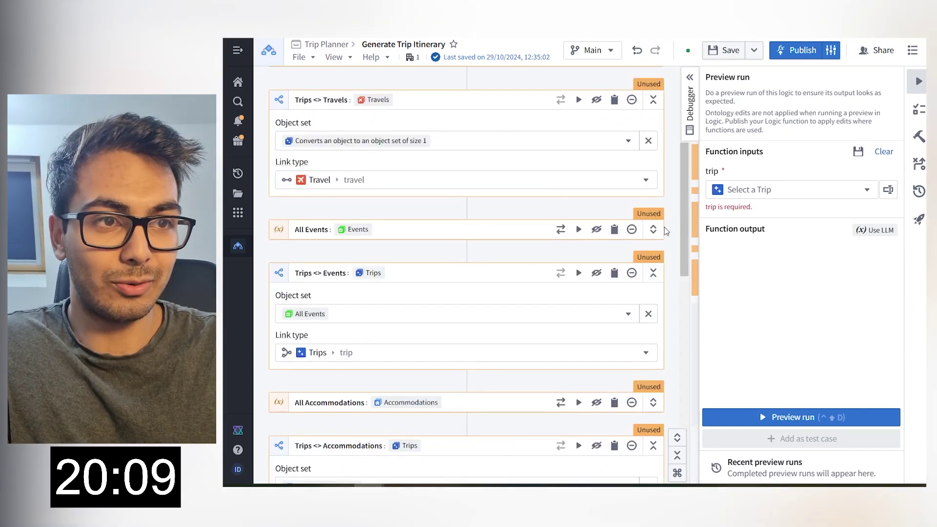
Change the All Events variable's type and remove the All Travels variable.
left_click(653, 230)
scroll(326, 297, "down", 1)
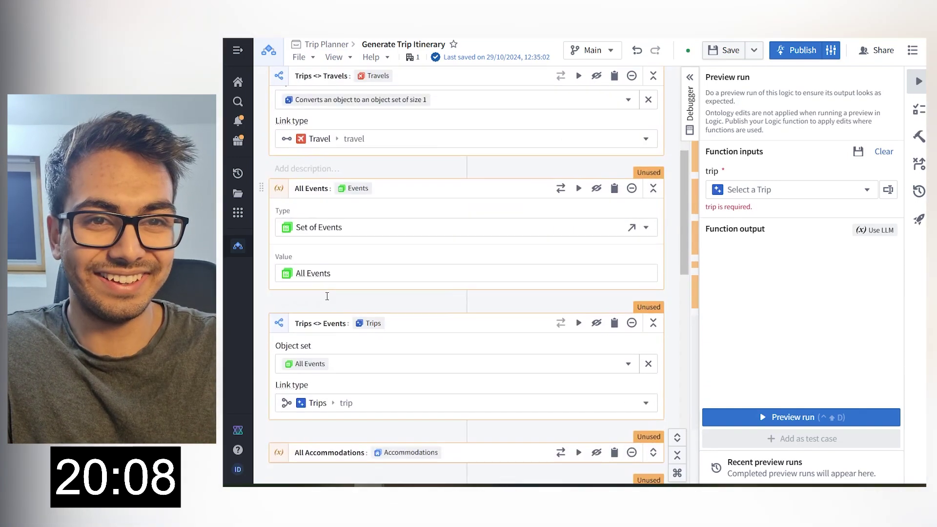
left_click(337, 227)
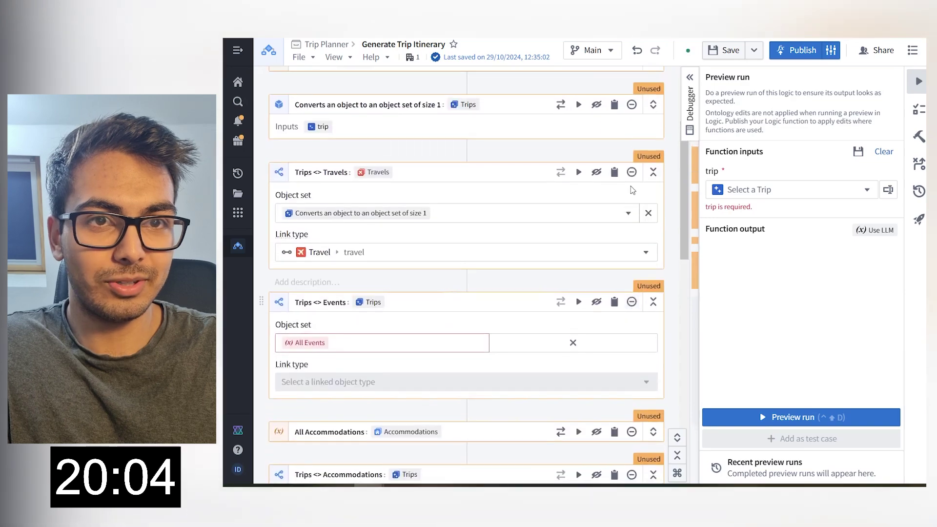
scroll(636, 132, "up", 2)
left_click(632, 127)
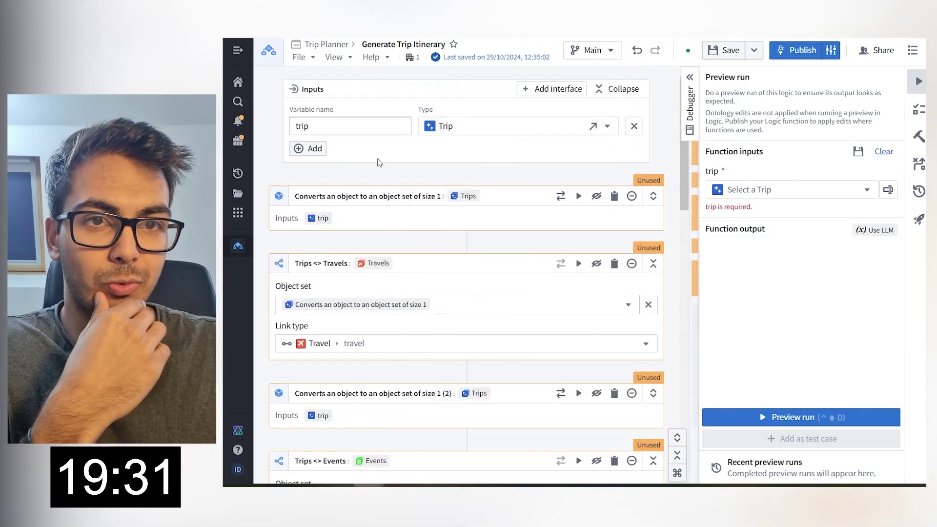
scroll(380, 237, "down", 1)
scroll(380, 237, "down", 3)
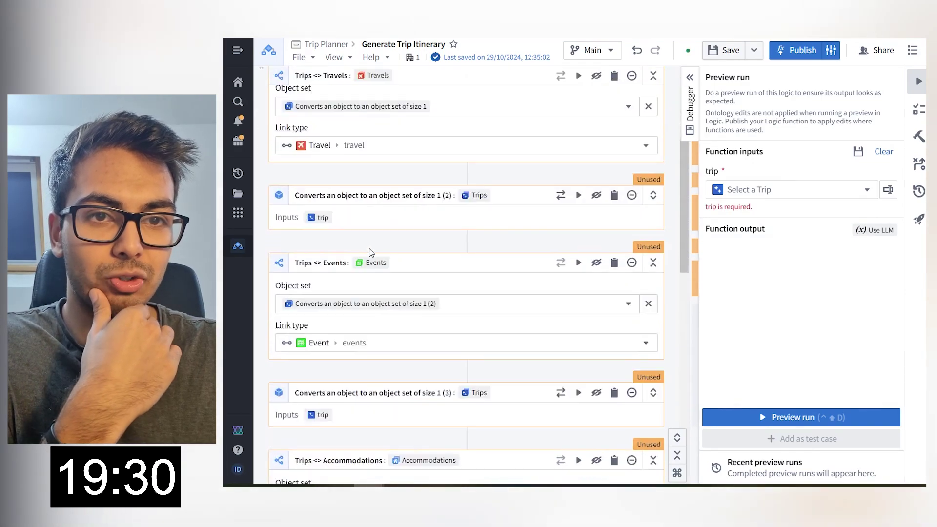
scroll(339, 299, "down", 6)
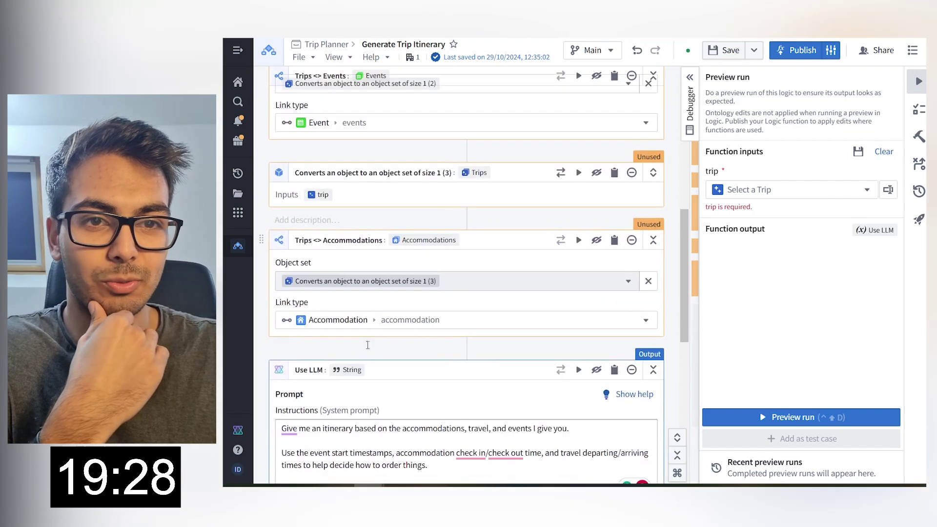
scroll(364, 317, "down", 3)
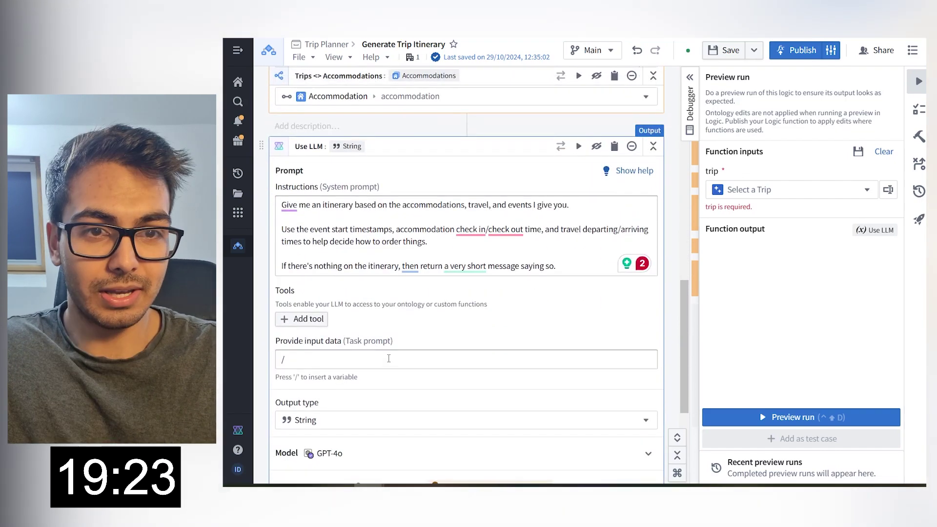
Add formatted accommodations to the task prompt with Name, Booked By, Booking Status and Check Out.
left_click(388, 359)
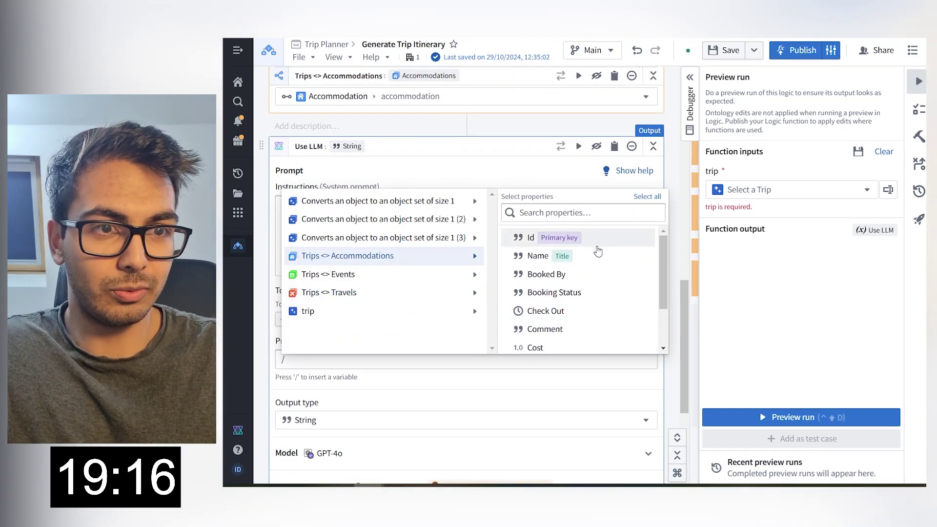
left_click(596, 253)
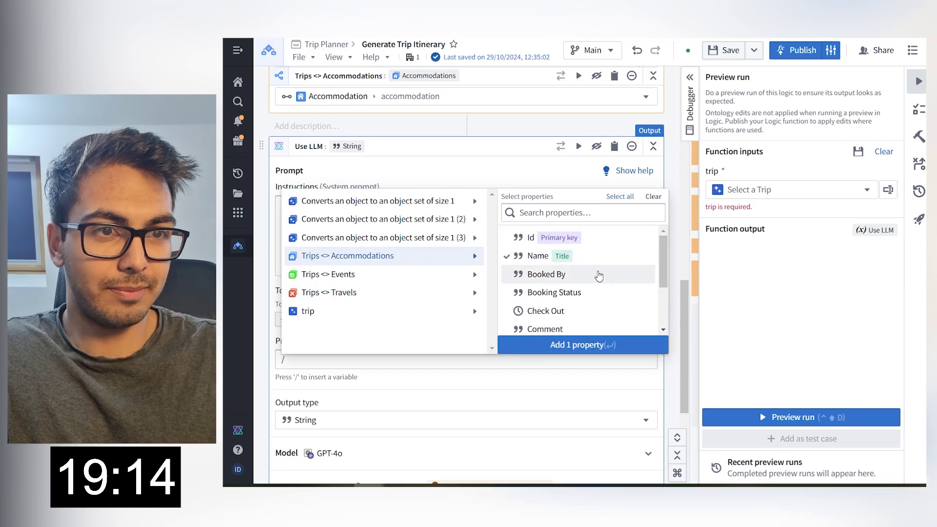
left_click(599, 276)
scroll(599, 287, "down", 1)
left_click(596, 260)
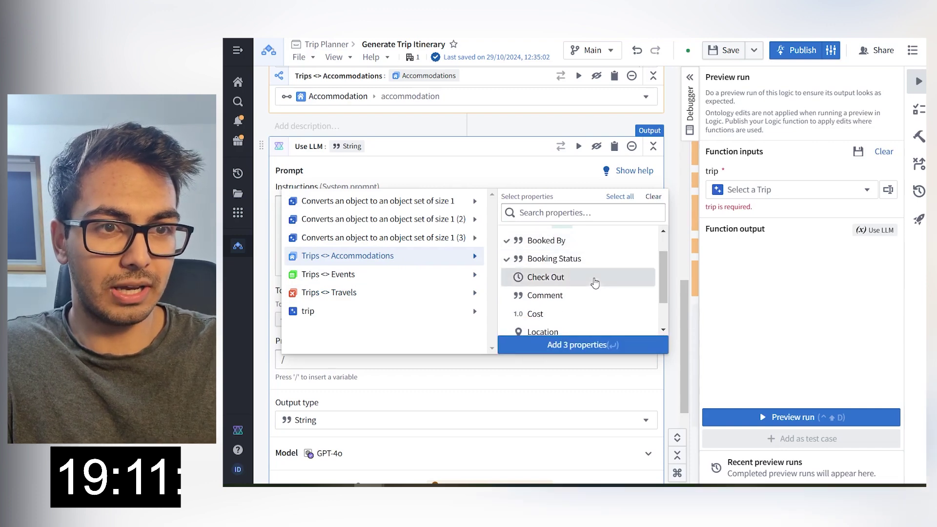
left_click(595, 277)
scroll(594, 283, "down", 1)
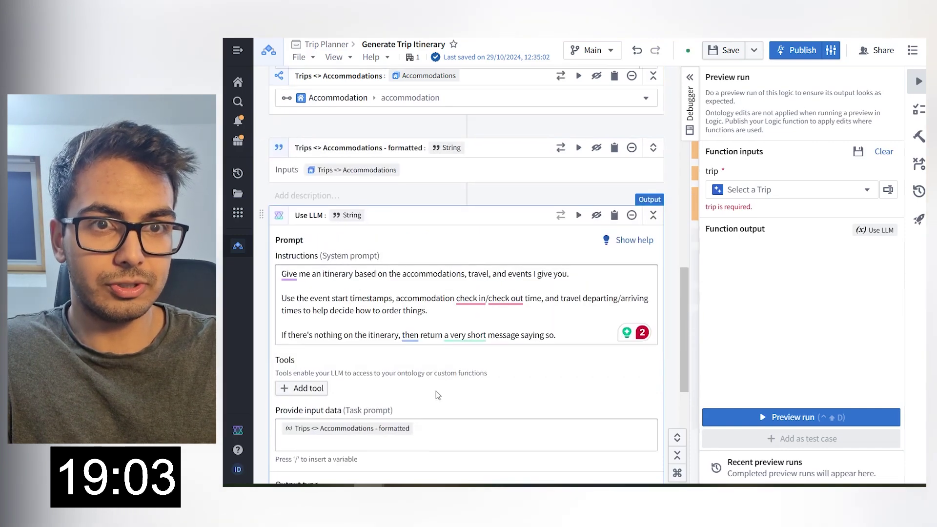
scroll(507, 180, "up", 1)
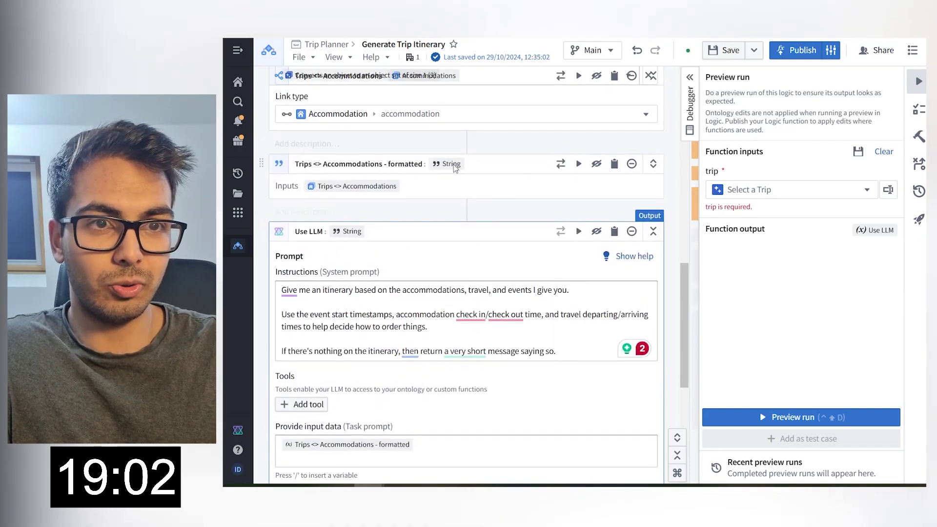
left_click(633, 164)
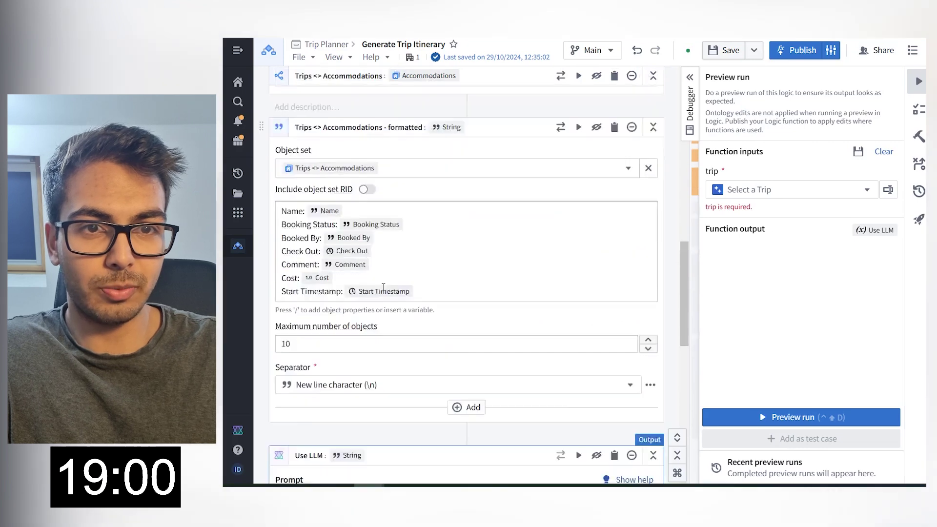
scroll(383, 287, "down", 2)
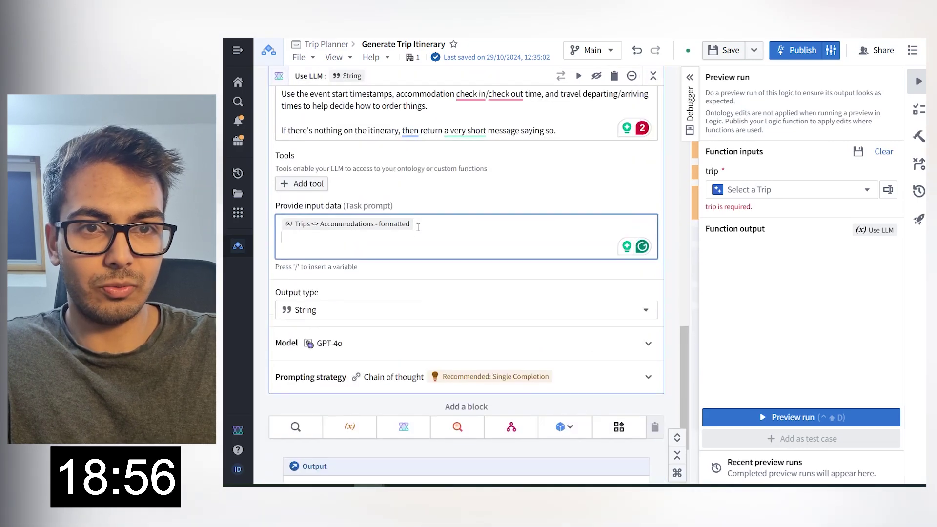
Add formatted events, including Event Name, and formatted travels to the task prompt.
type("/")
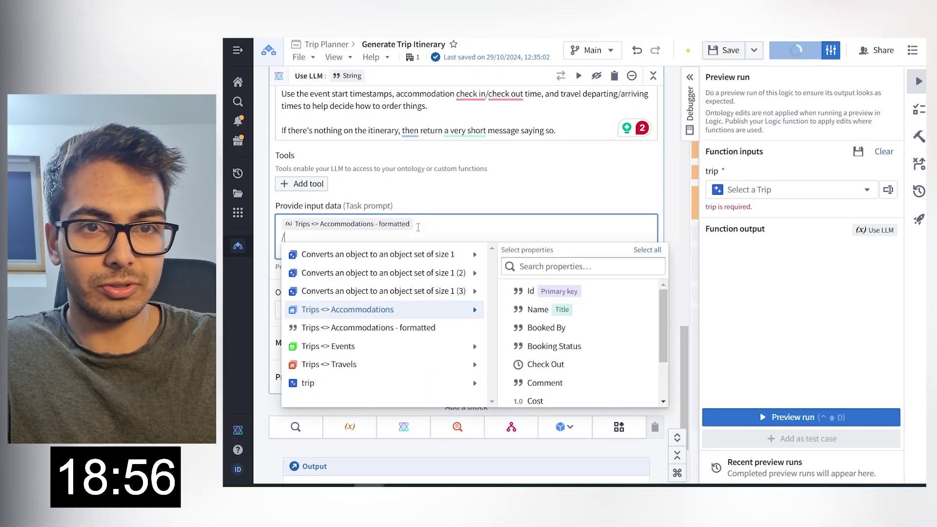
mouse_move(387, 346)
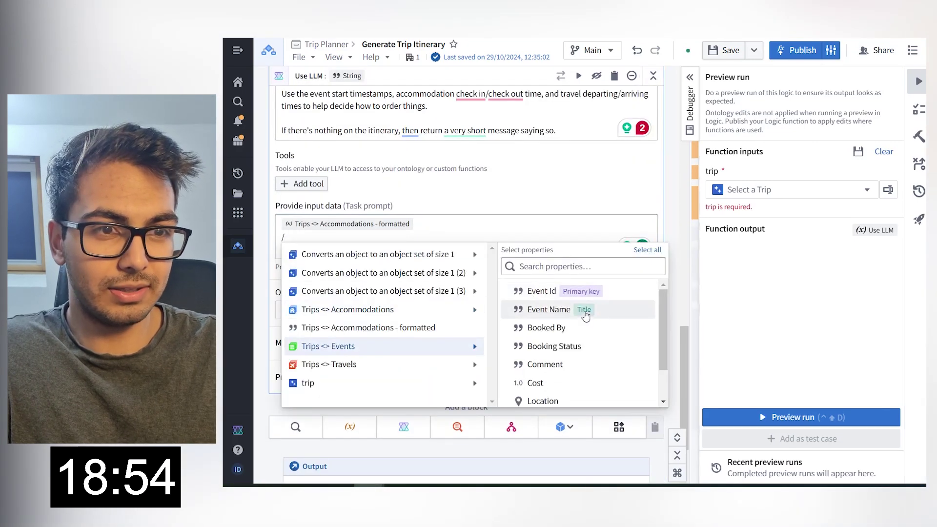
left_click(564, 310)
scroll(569, 342, "down", 1)
type("/trav")
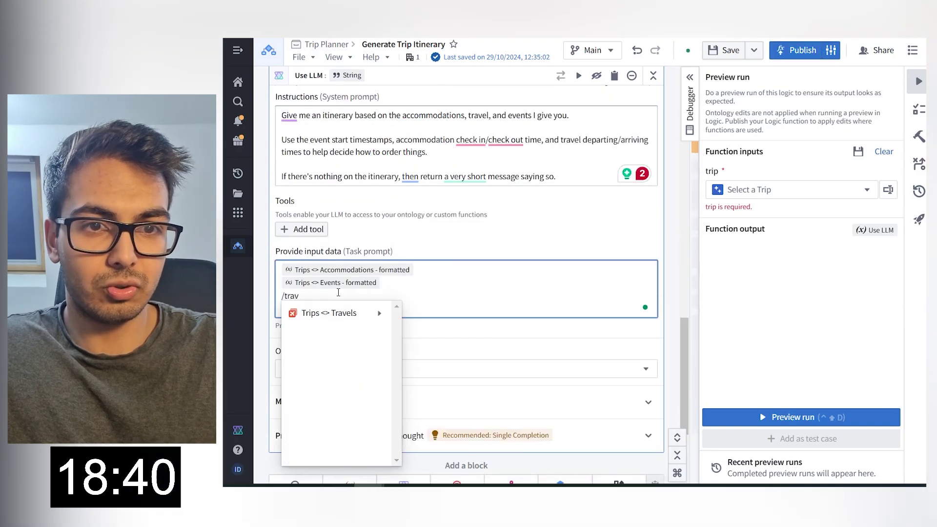
mouse_move(330, 314)
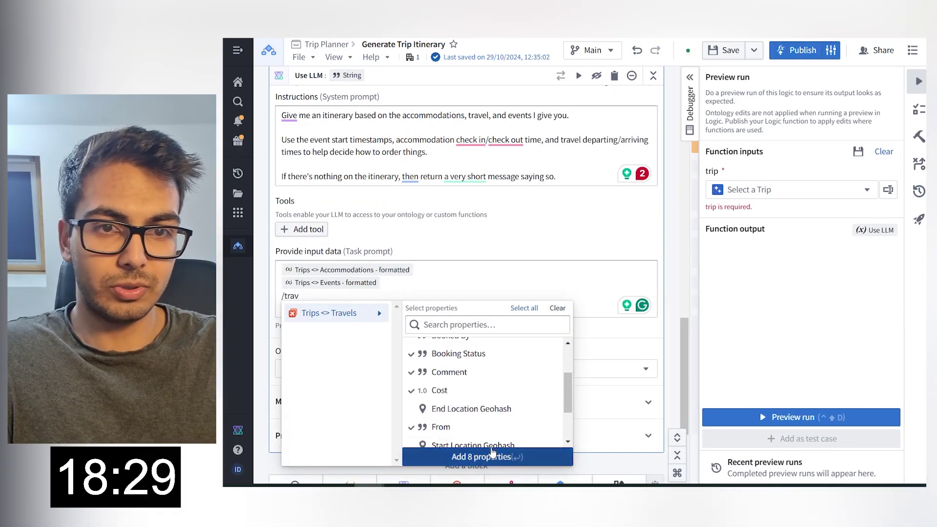
left_click(491, 453)
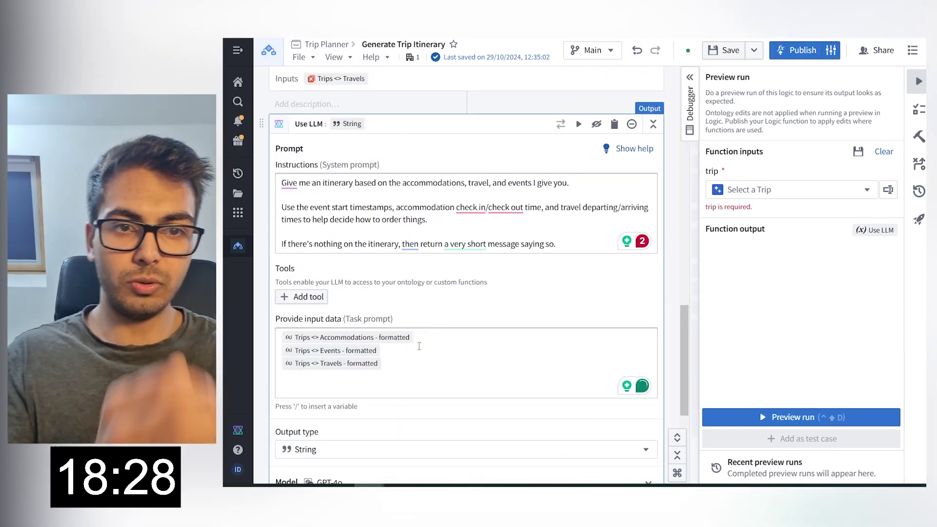
scroll(425, 329, "down", 4)
scroll(418, 349, "up", 4)
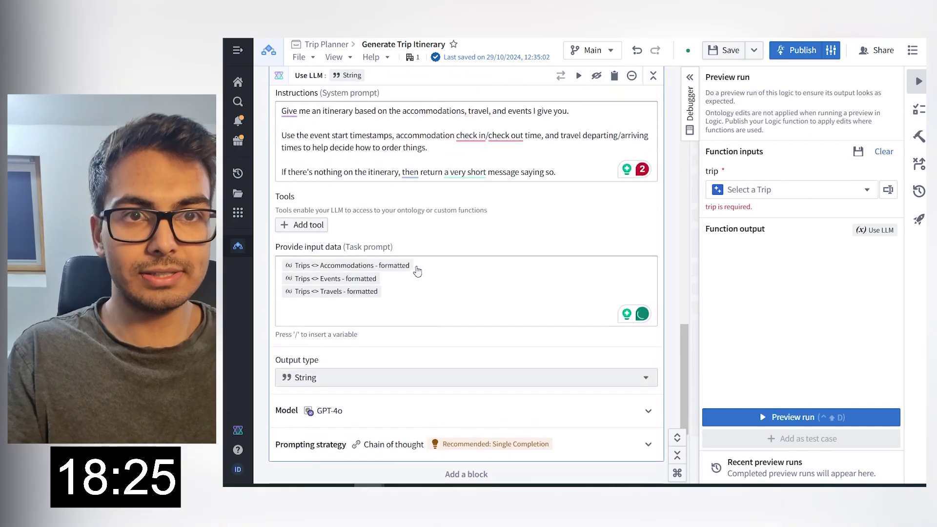
scroll(418, 371, "down", 5)
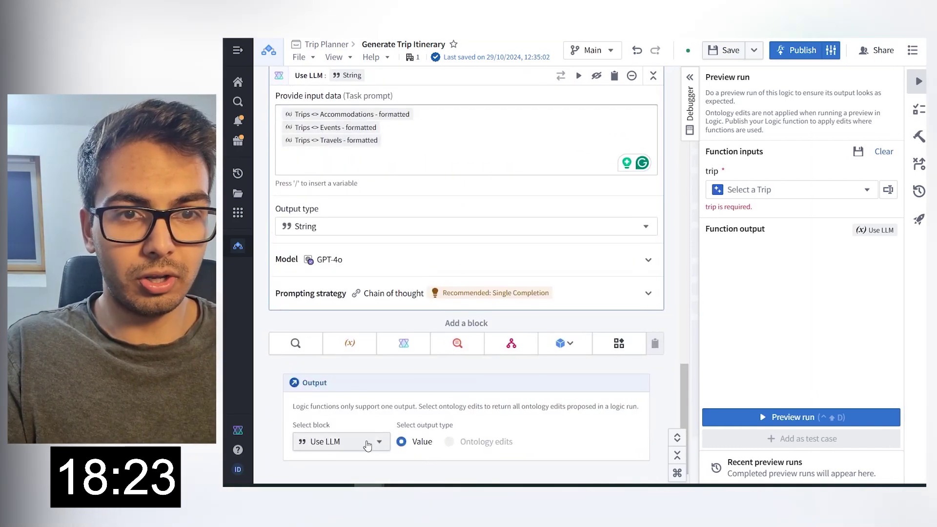
scroll(379, 426, "up", 3)
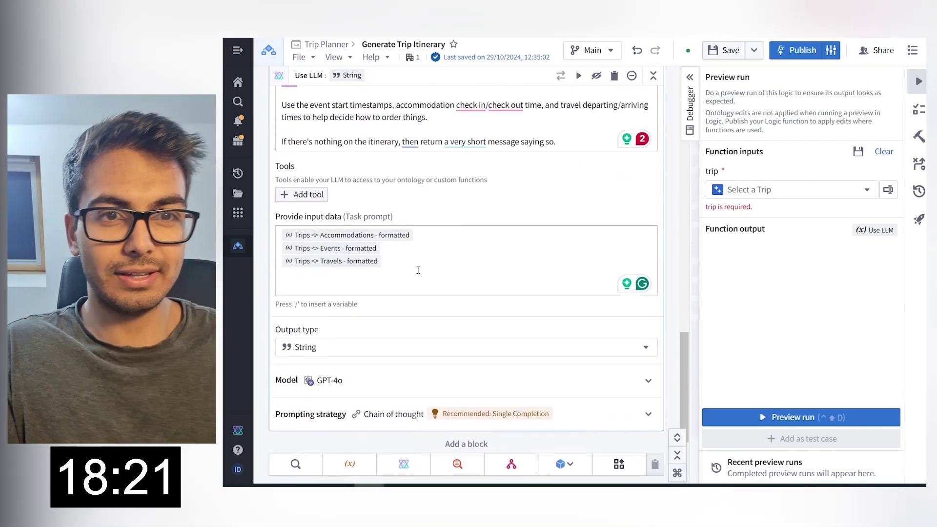
scroll(418, 270, "down", 2)
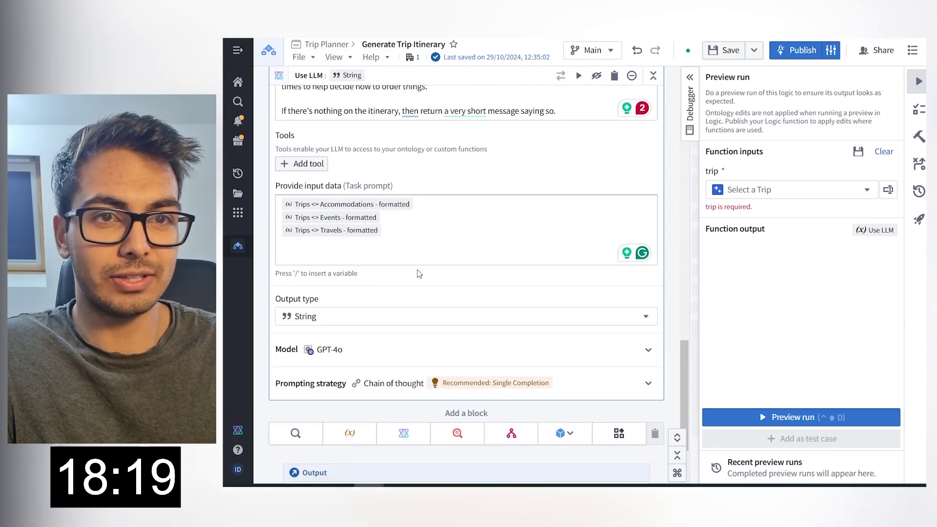
Run a preview of the itinerary logic on the Madrid 2024 trip.
left_click(811, 191)
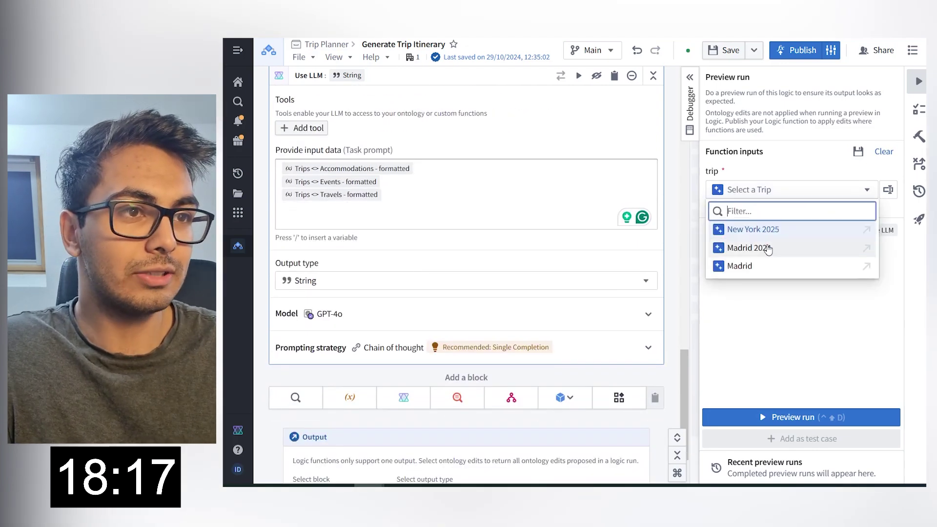
left_click(765, 250)
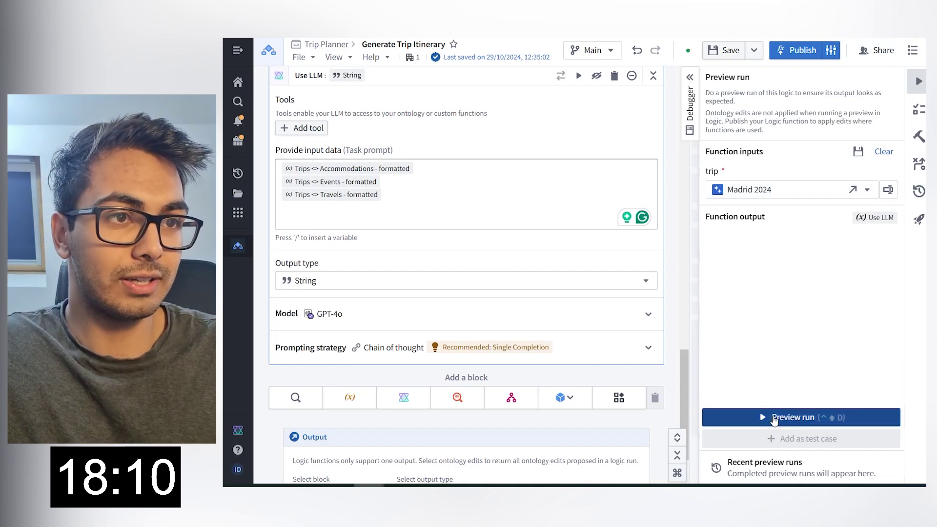
left_click(793, 417)
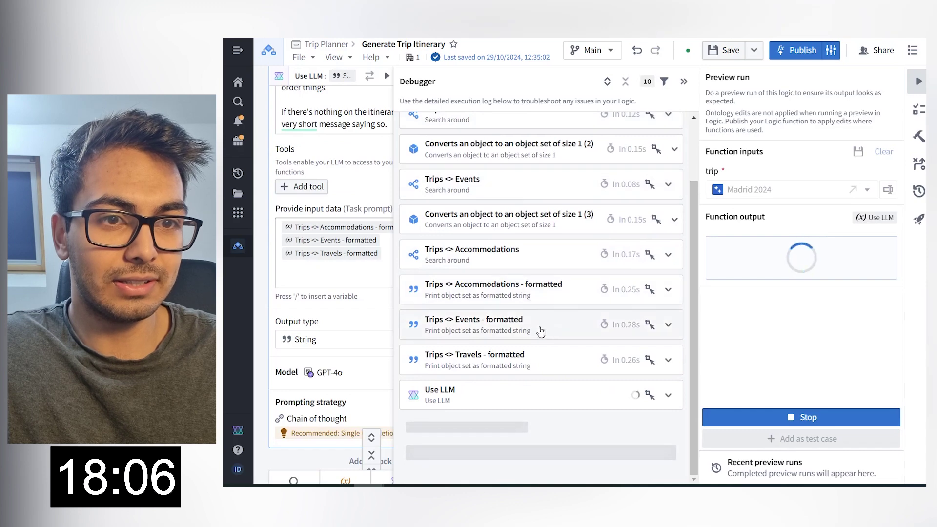
Review the debugger's formatted events, the dated itinerary and the nothing-on-the-itinerary result.
left_click(667, 325)
scroll(669, 332, "down", 2)
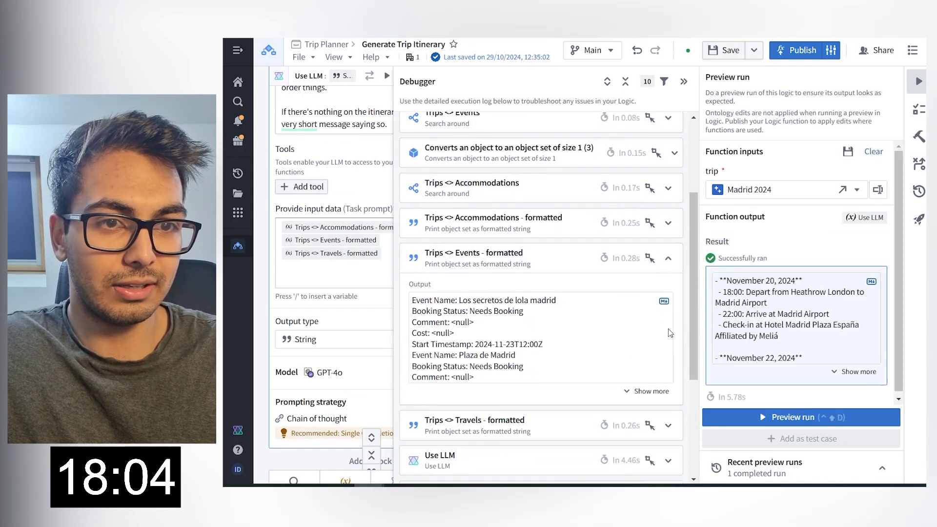
left_click(668, 249)
scroll(649, 390, "down", 2)
left_click(646, 434)
scroll(586, 385, "down", 3)
left_click_drag(428, 222, 561, 420)
left_click(561, 411)
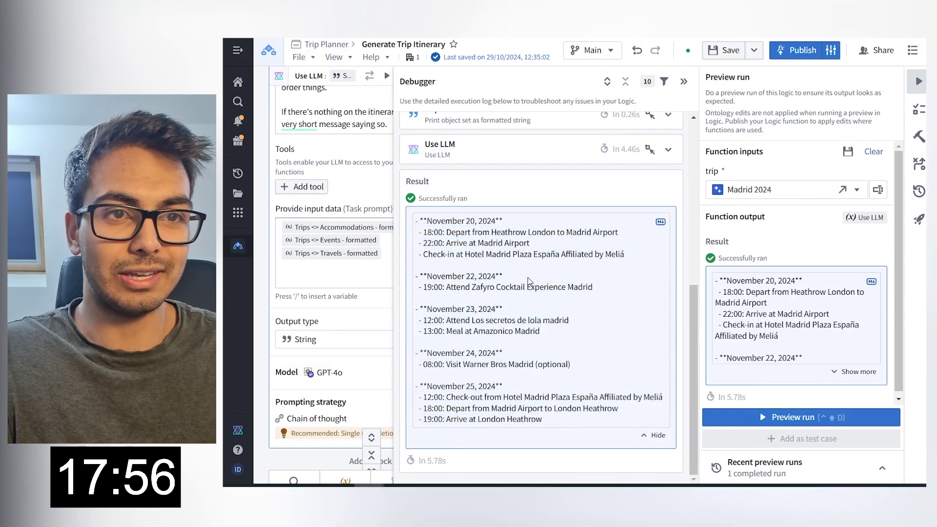
scroll(535, 292, "up", 1)
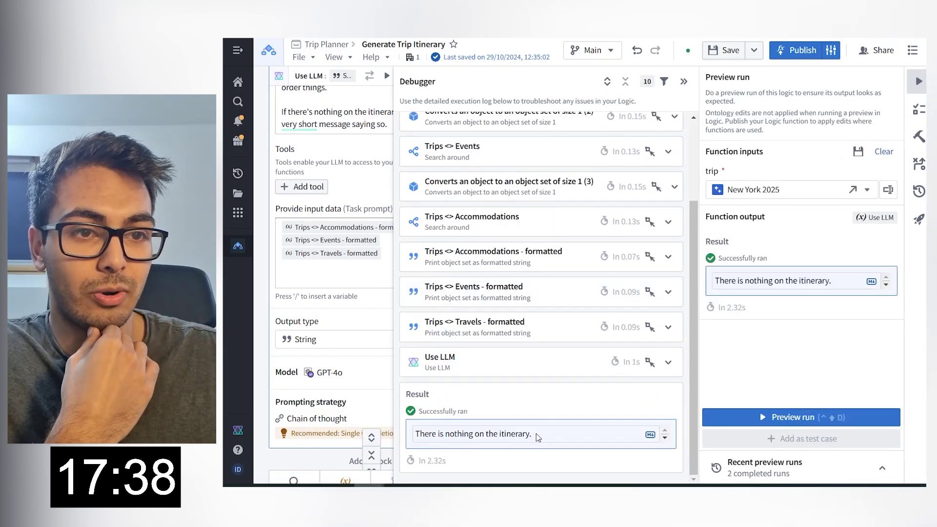
left_click_drag(537, 437, 406, 442)
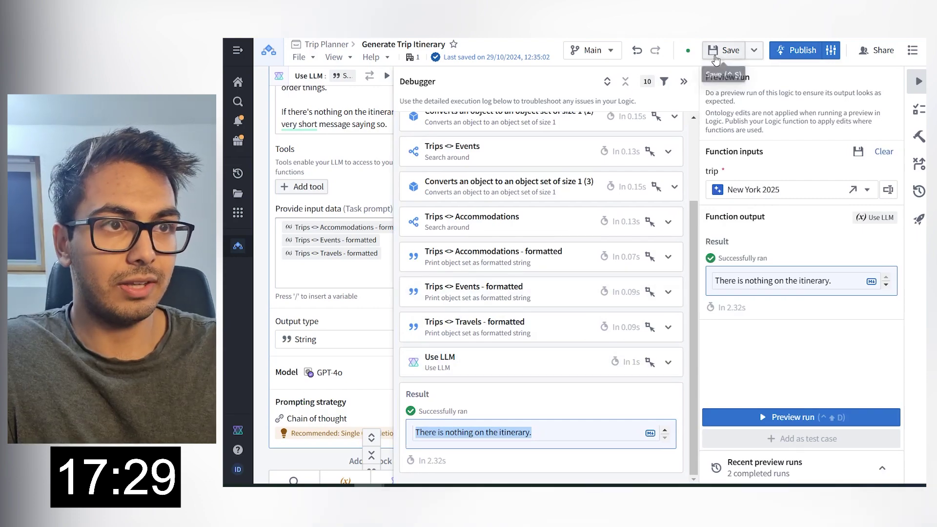
Save Generate Trip Itinerary and publish it with automatic versioning as v1.0.0.
left_click(727, 50)
left_click(800, 51)
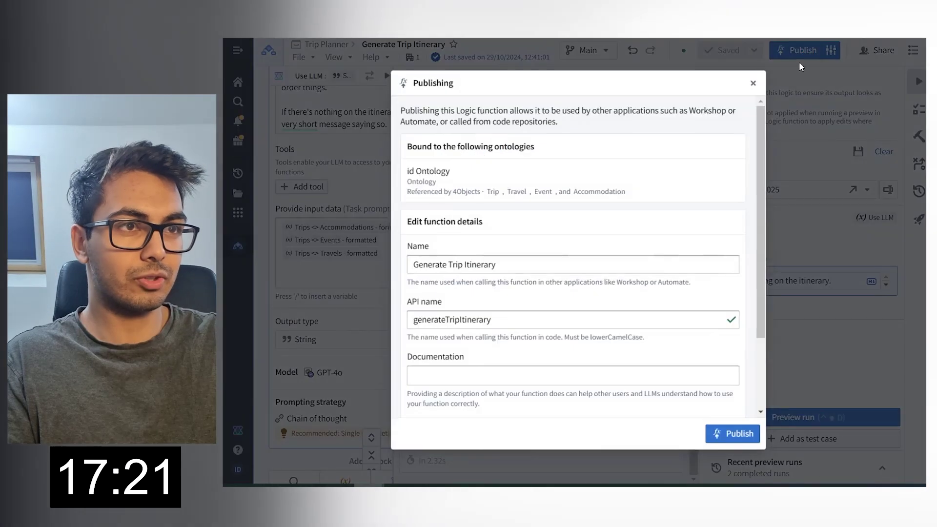
scroll(518, 280, "down", 3)
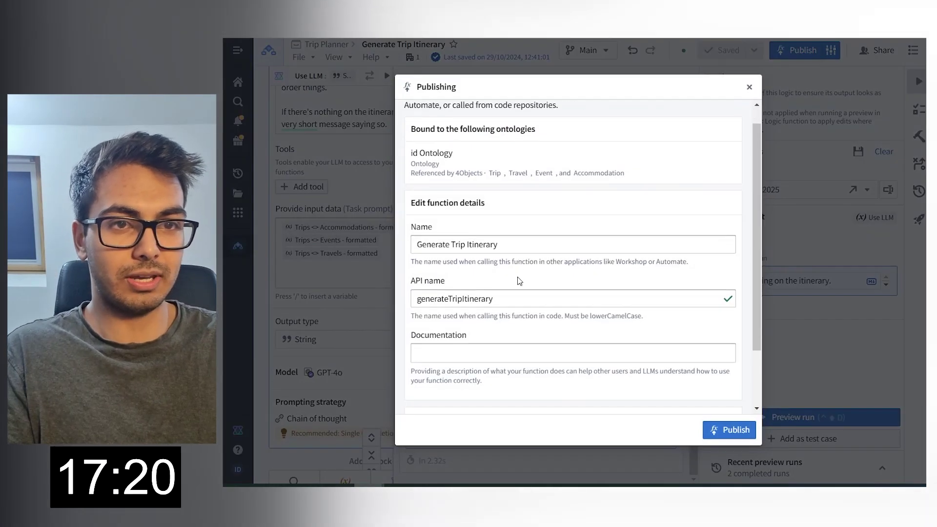
scroll(479, 320, "down", 1)
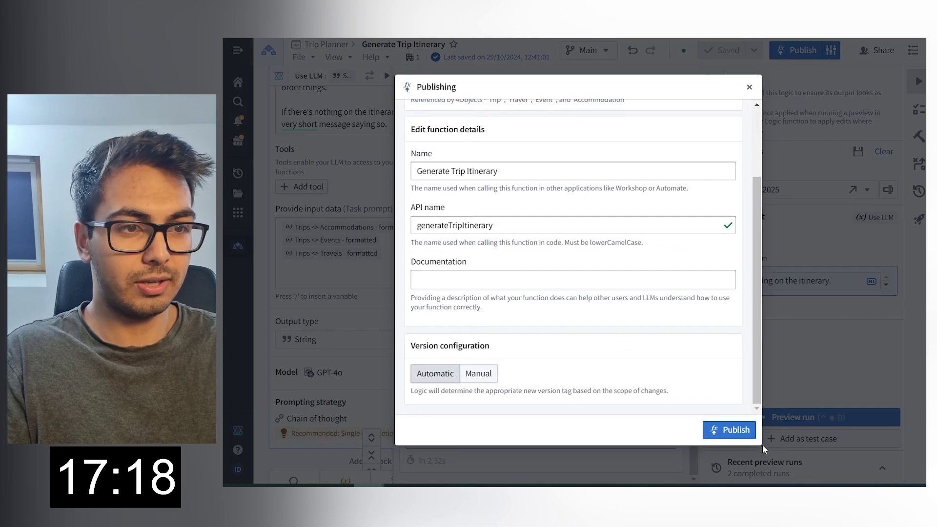
left_click(738, 429)
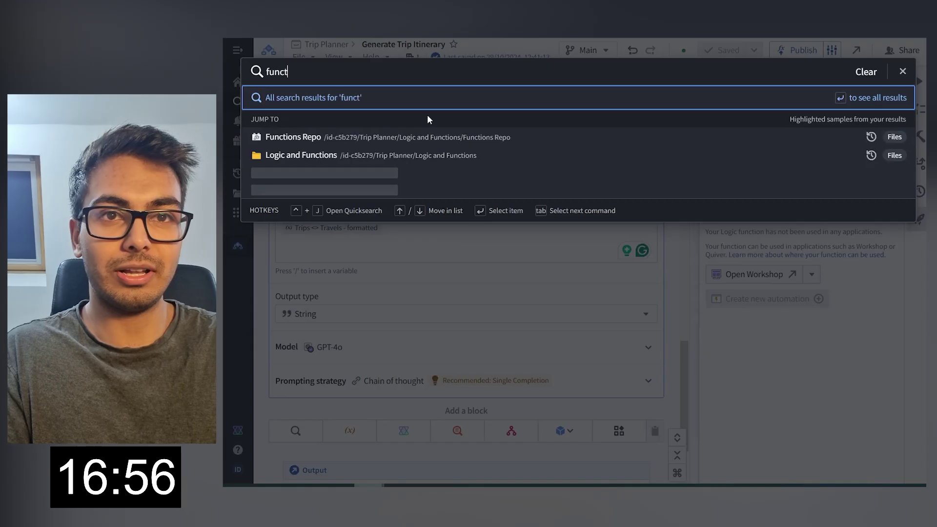
Open the Functions Repo on index.ts with the functions live preview and a larger editor.
type("on")
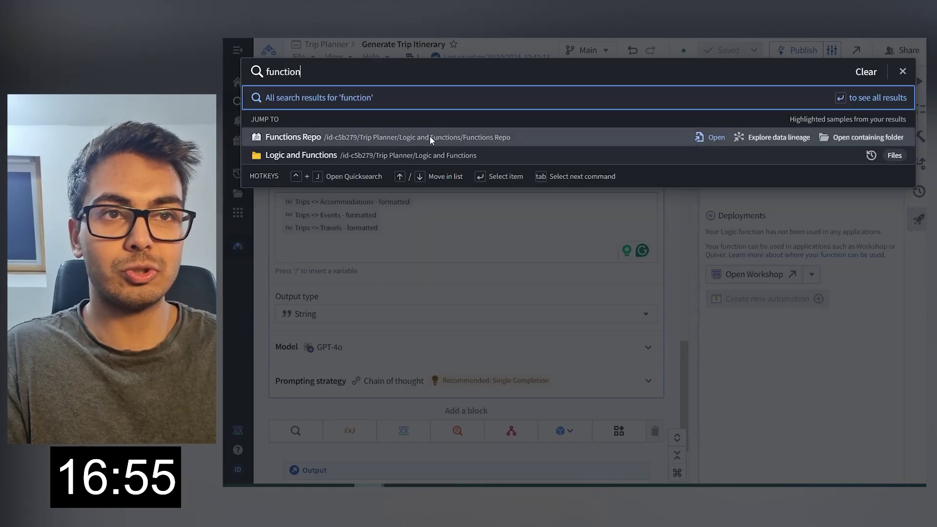
left_click(429, 139)
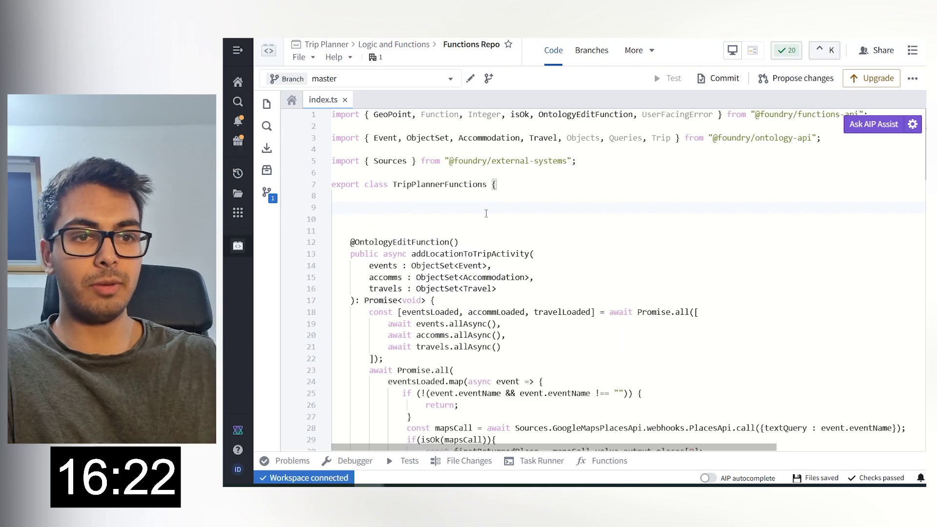
left_click(608, 461)
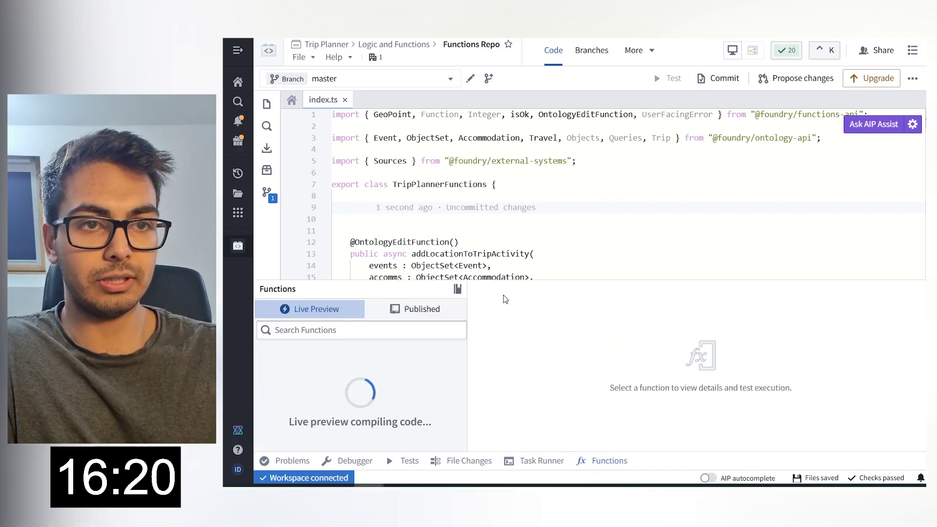
left_click_drag(495, 282, 430, 340)
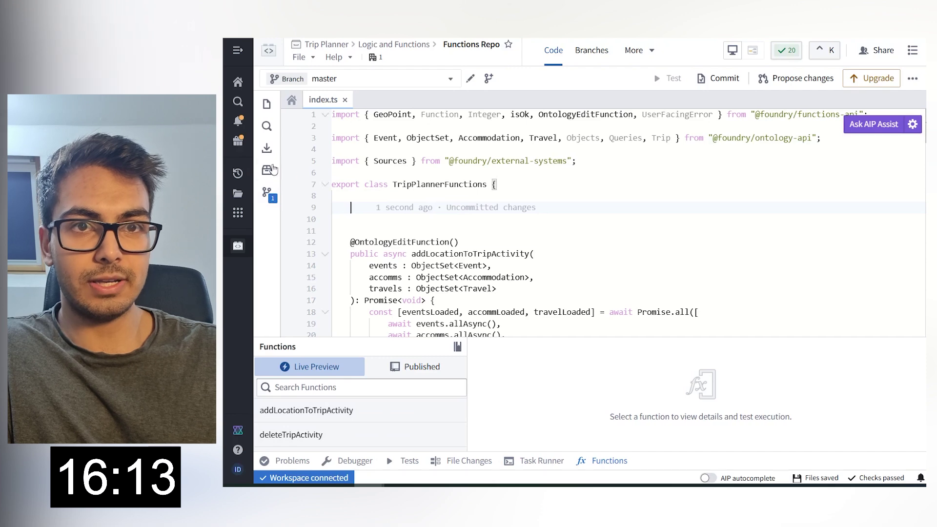
Import the Generate Trip Itinerary query function into the repository's resources.
left_click(267, 148)
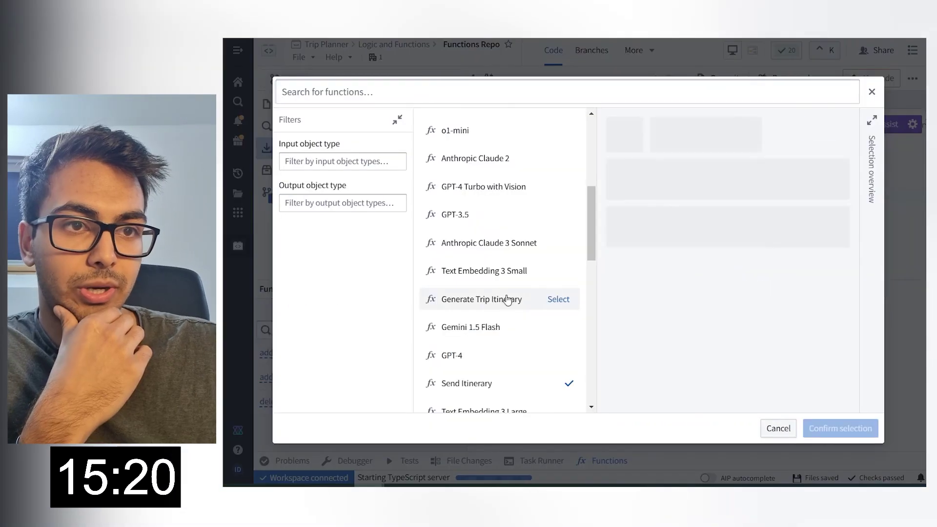
left_click(558, 299)
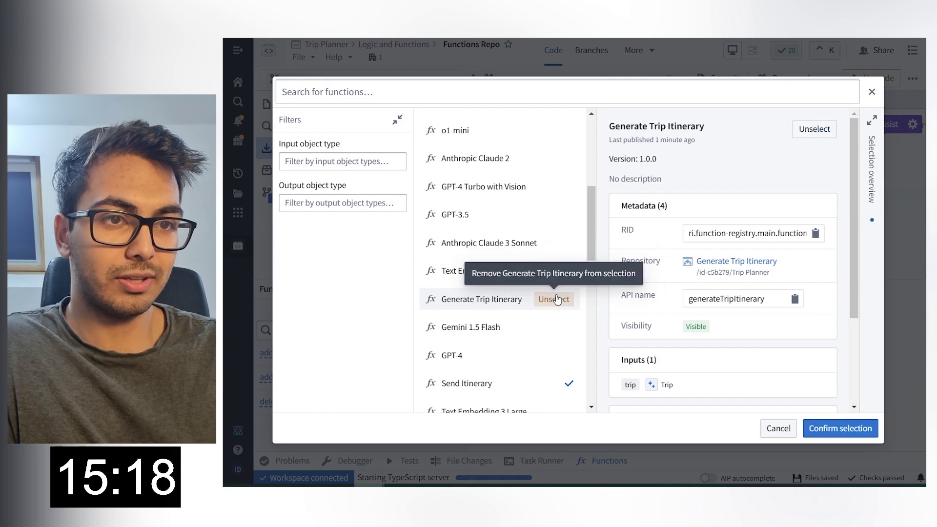
scroll(711, 336, "down", 3)
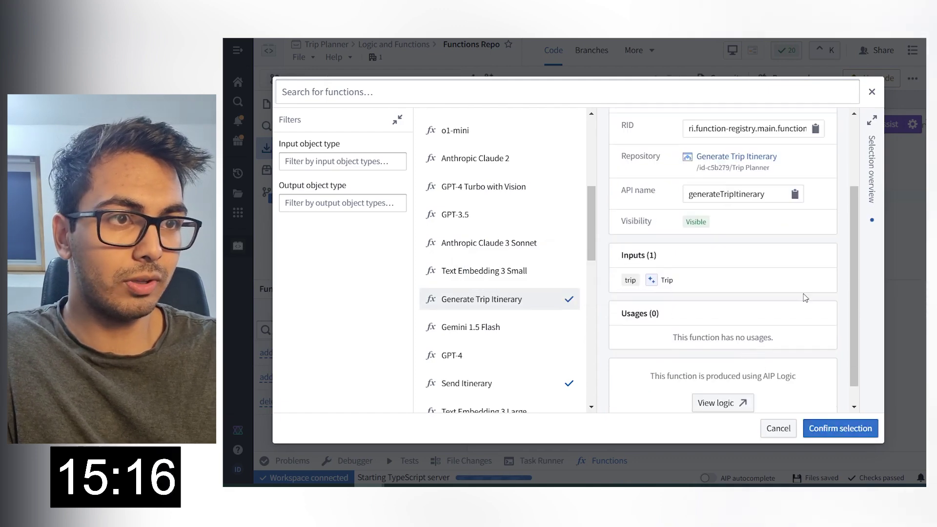
scroll(801, 228, "up", 2)
left_click_drag(760, 277, 686, 271)
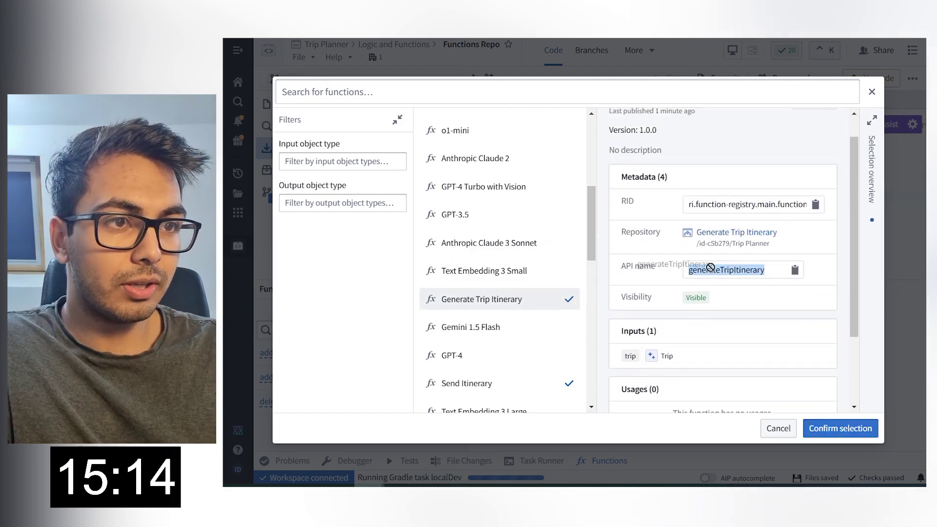
left_click(840, 428)
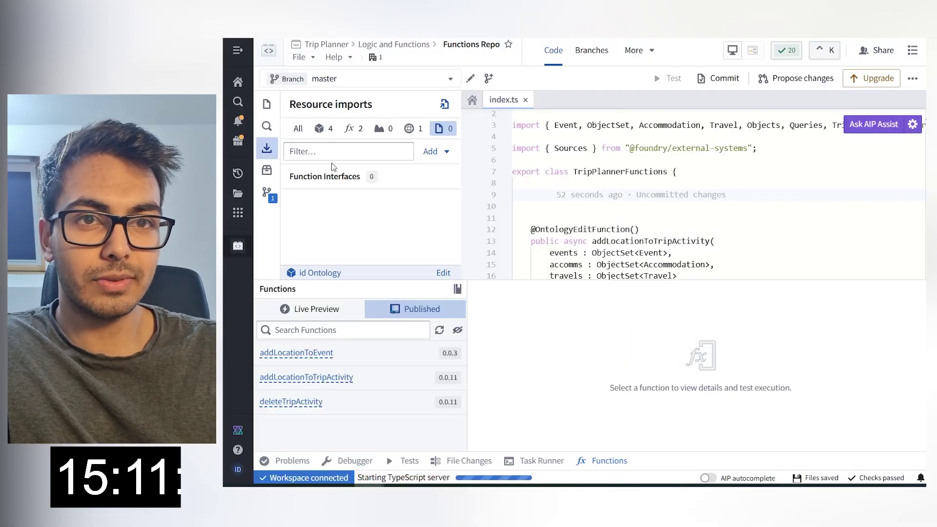
Import the Twilio source and add a blank line inside the class.
left_click(409, 130)
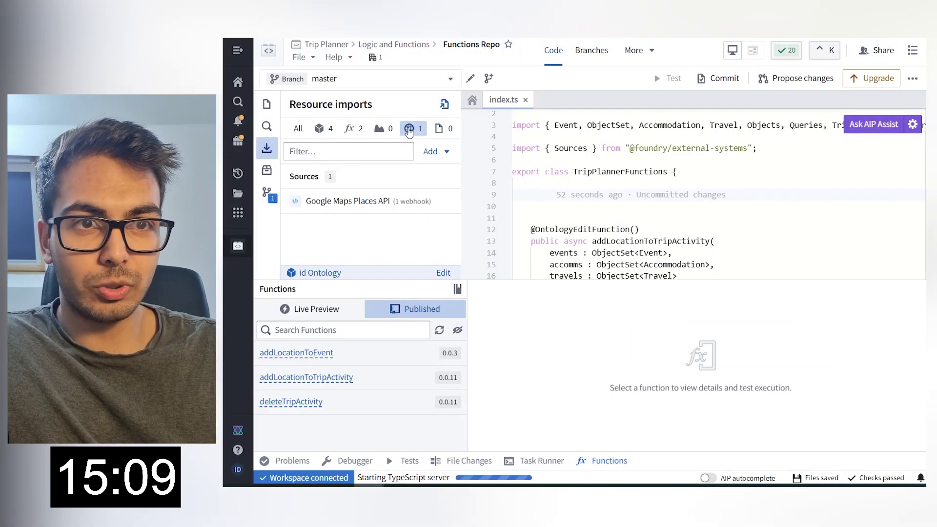
left_click(438, 151)
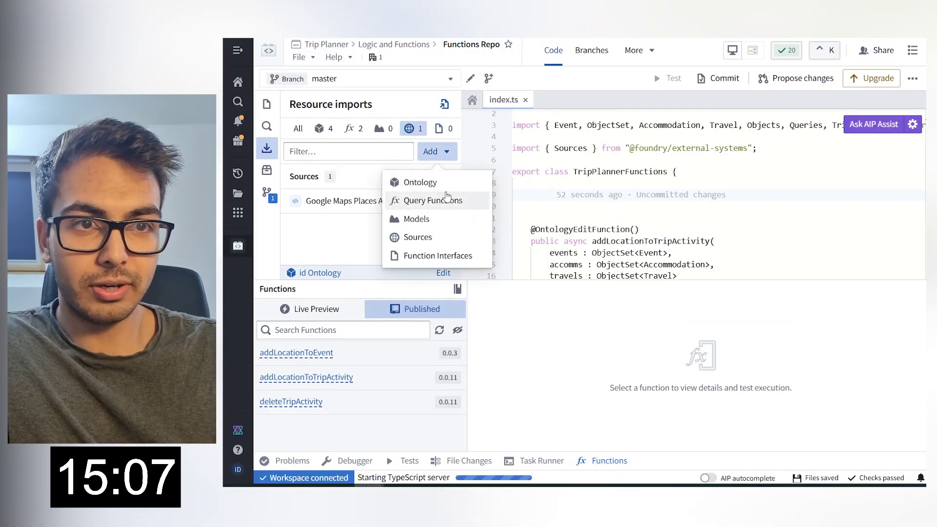
left_click(429, 232)
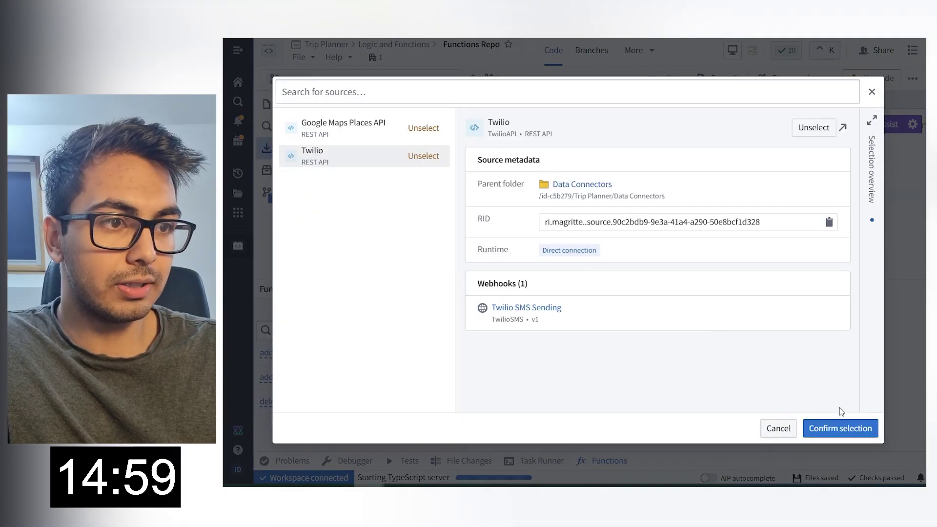
left_click(841, 426)
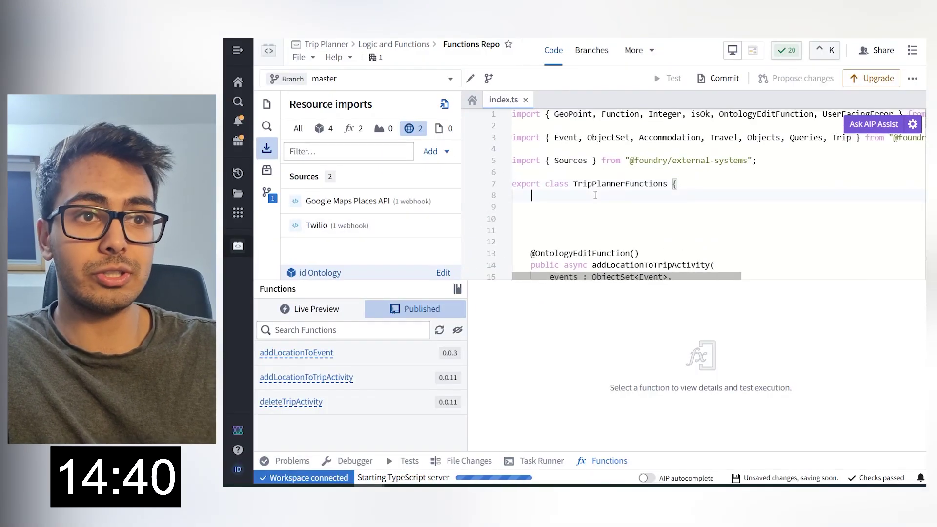
key("Return")
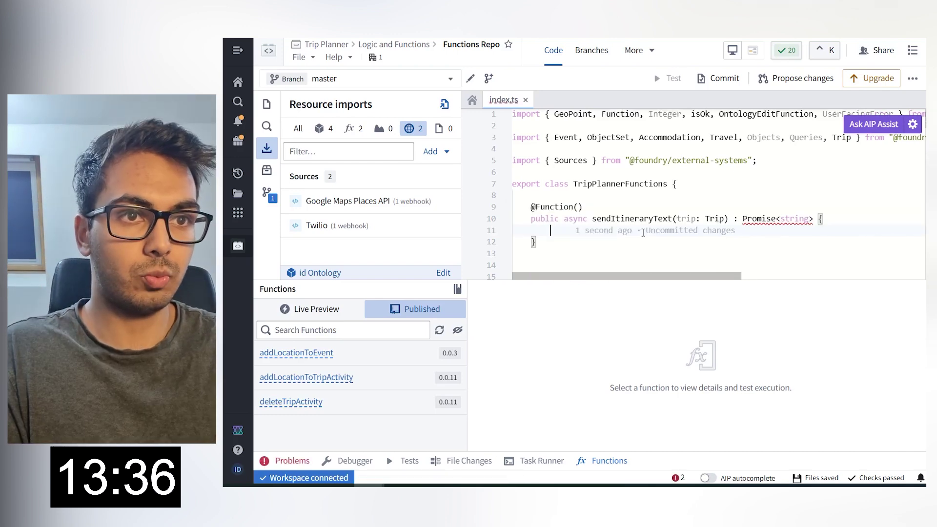
Store generateTripItinerary's result in message, returning 'Did not send message' when under 50 characters.
type("const ")
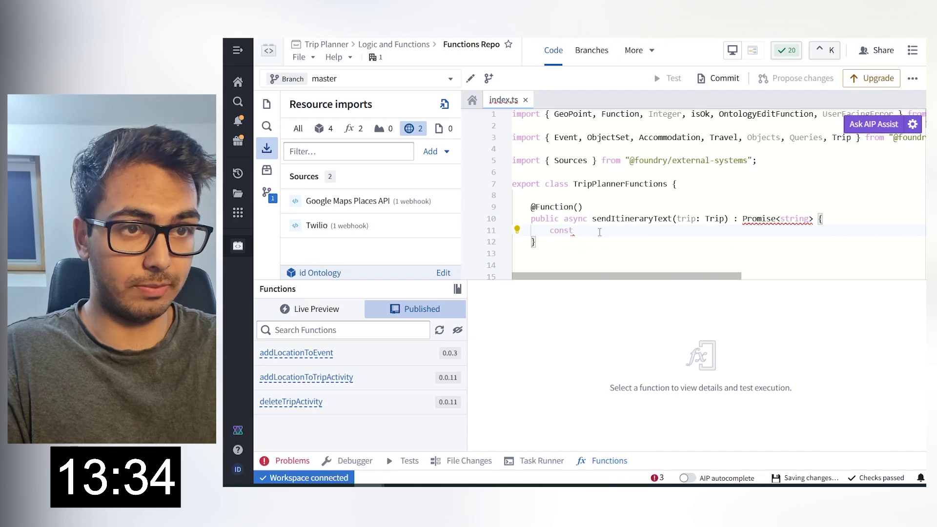
type("message =")
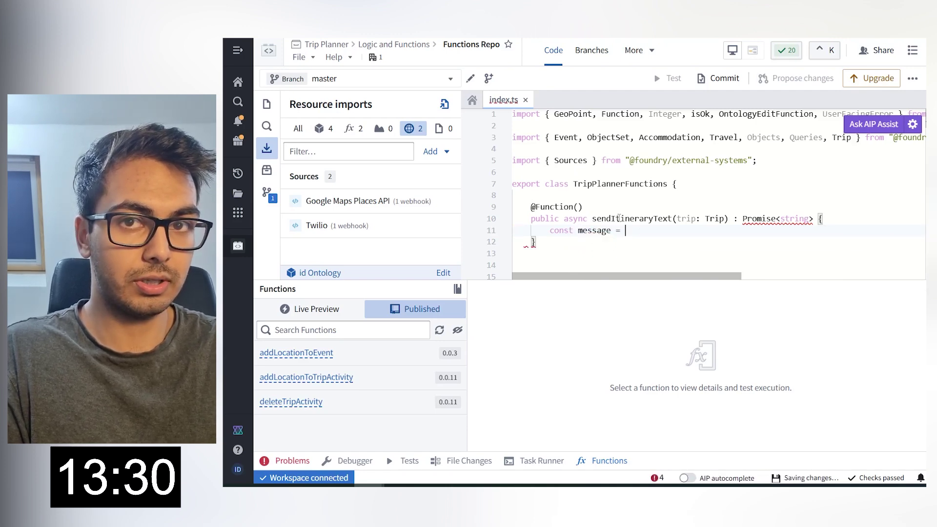
type("tri")
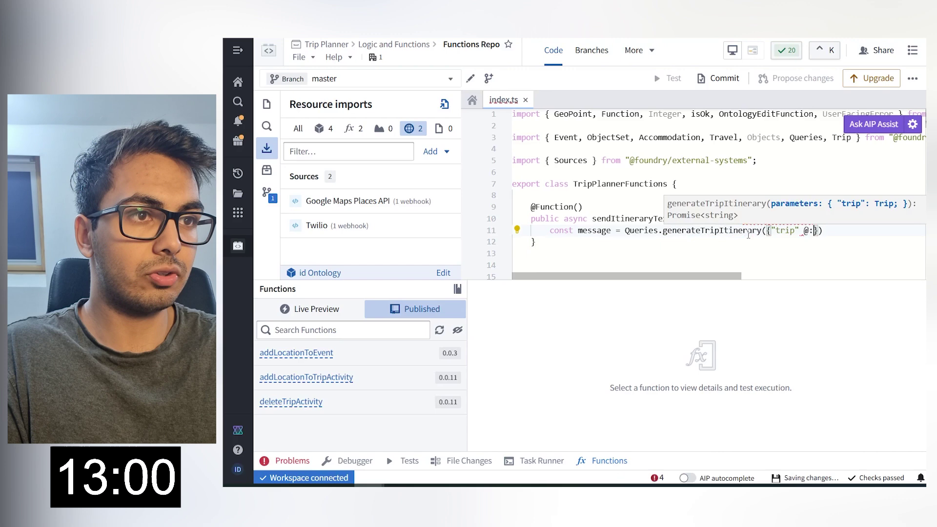
key("BackSpace")
key("BackSpace")
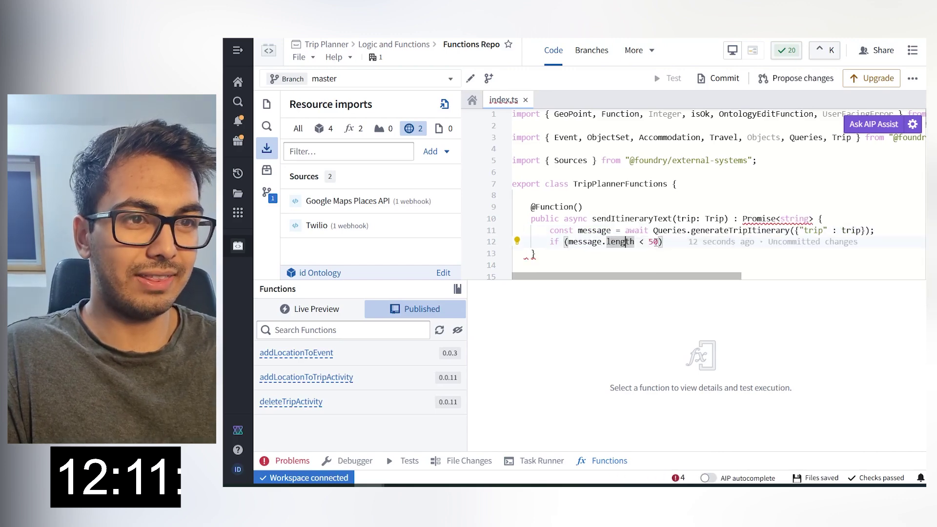
left_click(669, 243)
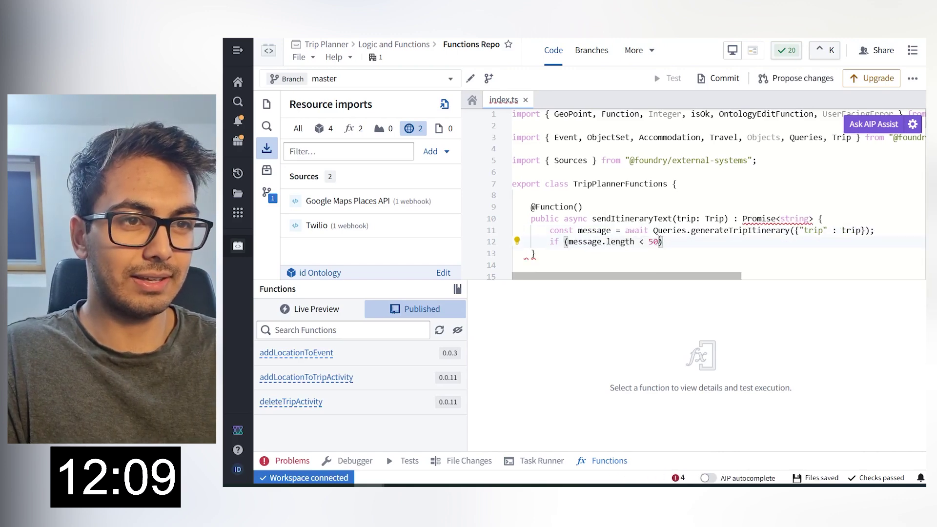
type("{")
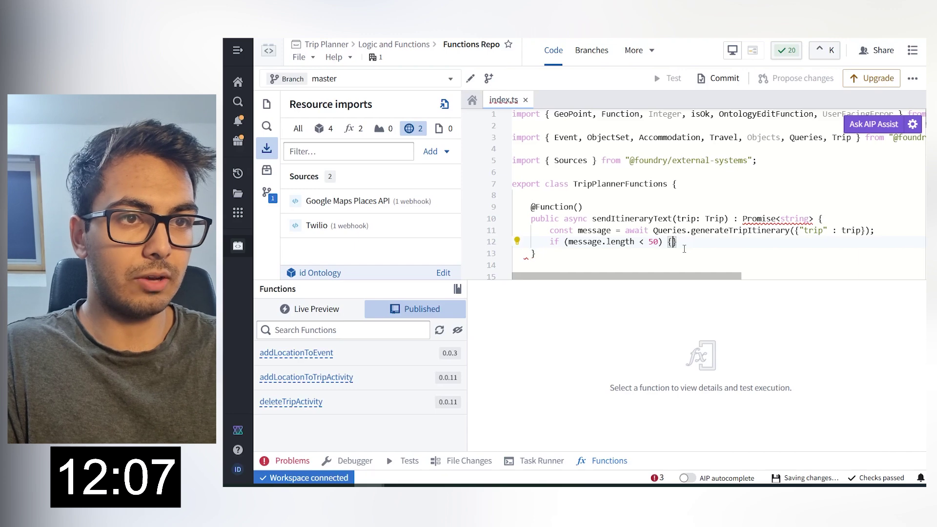
type("return @")
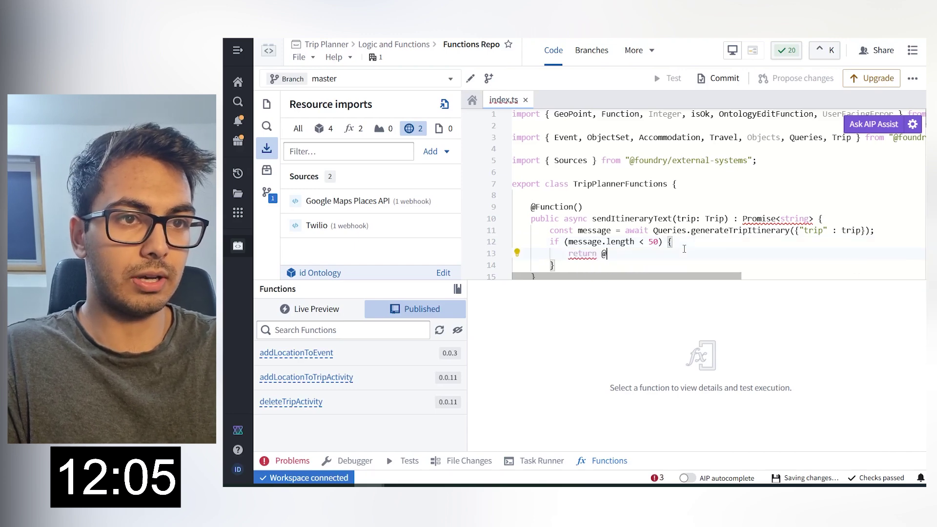
type("Did not send message as itinerary")
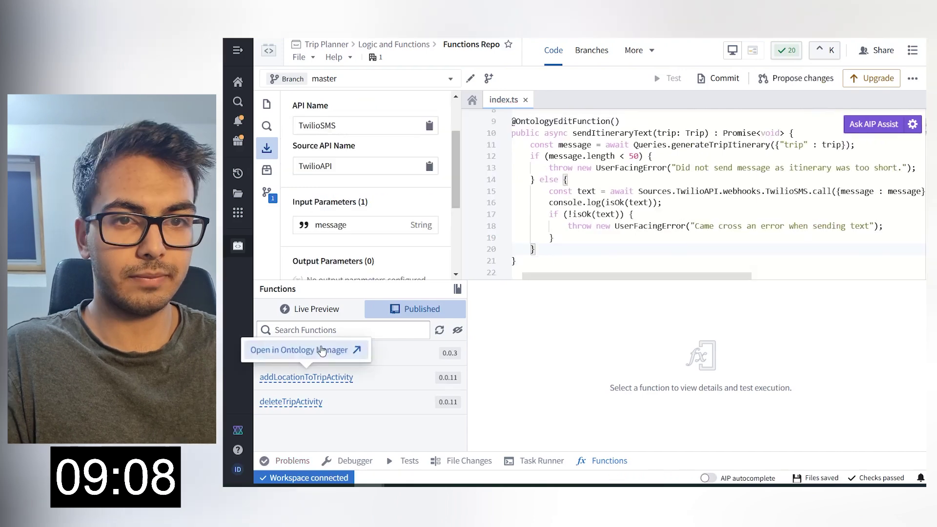
Run sendItineraryText in Live Preview with the Madrid 2024 trip as input.
left_click(316, 308)
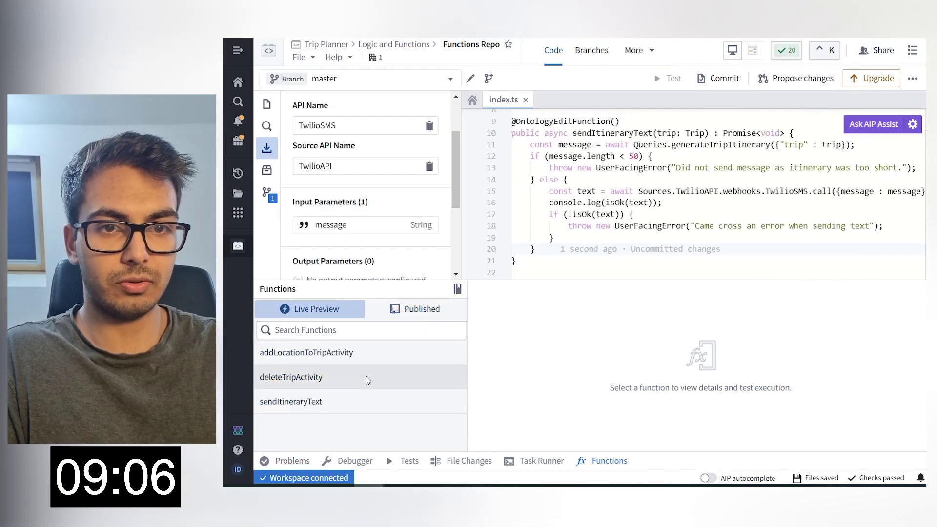
left_click(366, 402)
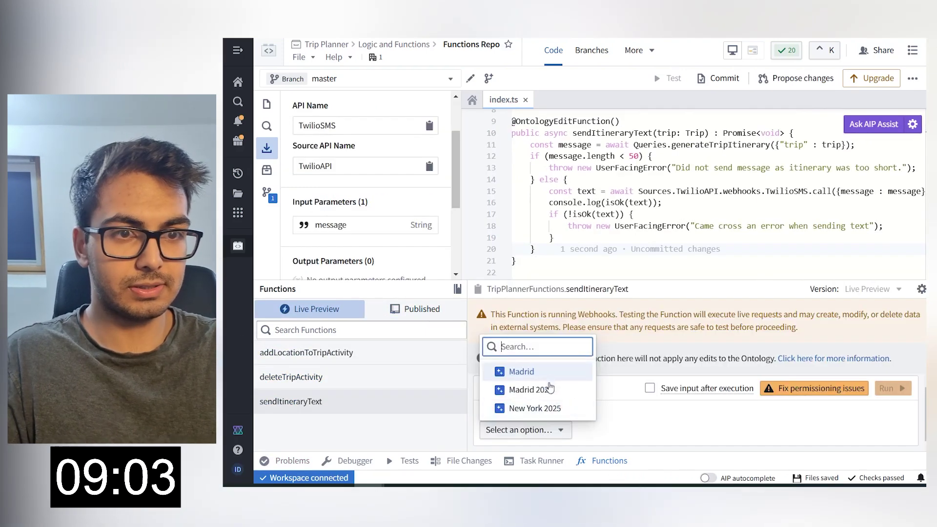
left_click(507, 445)
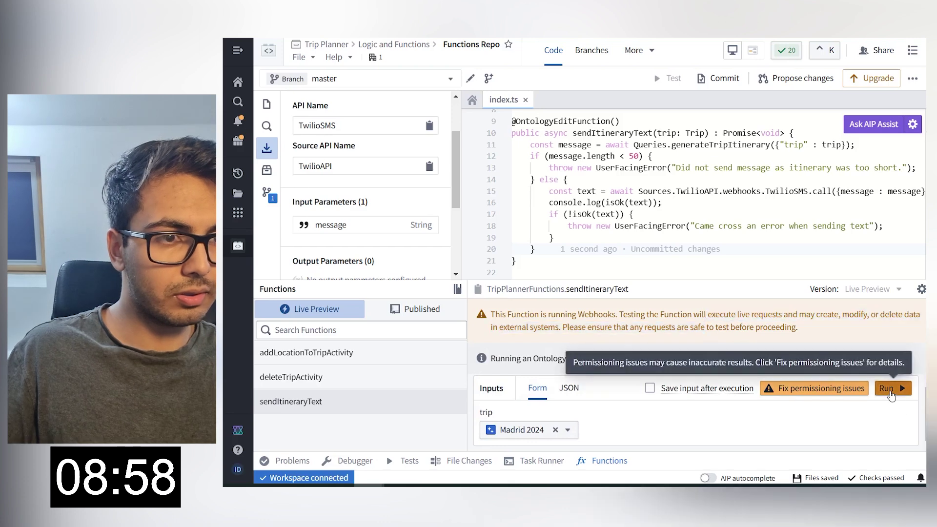
left_click(889, 388)
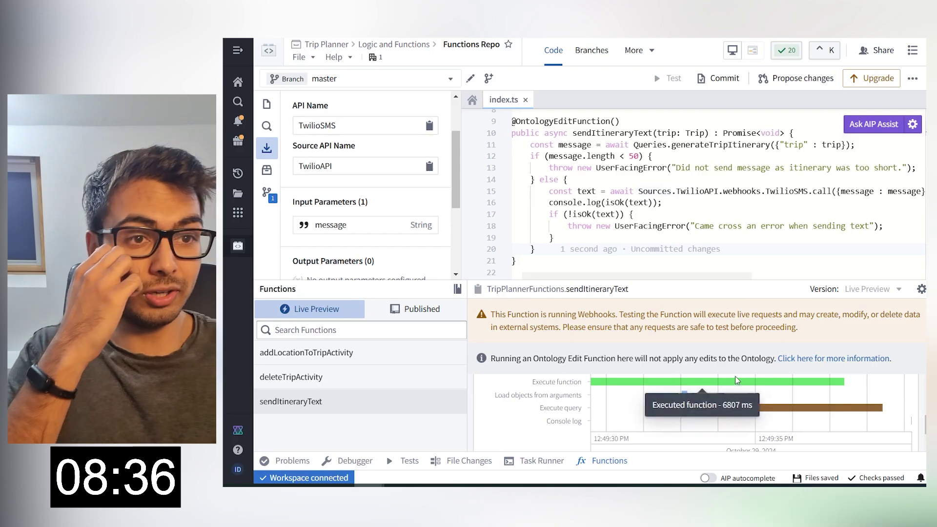
Commit with message 'Created function to send texts of itinerary' and tag release 0.0.12.
scroll(623, 166, "up", 1)
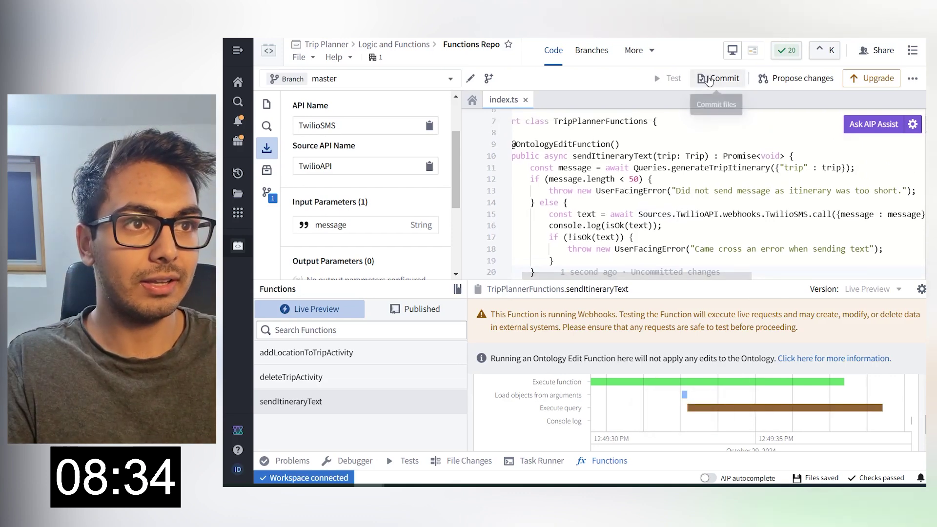
left_click(722, 78)
type("Created function to send texts of itinerary")
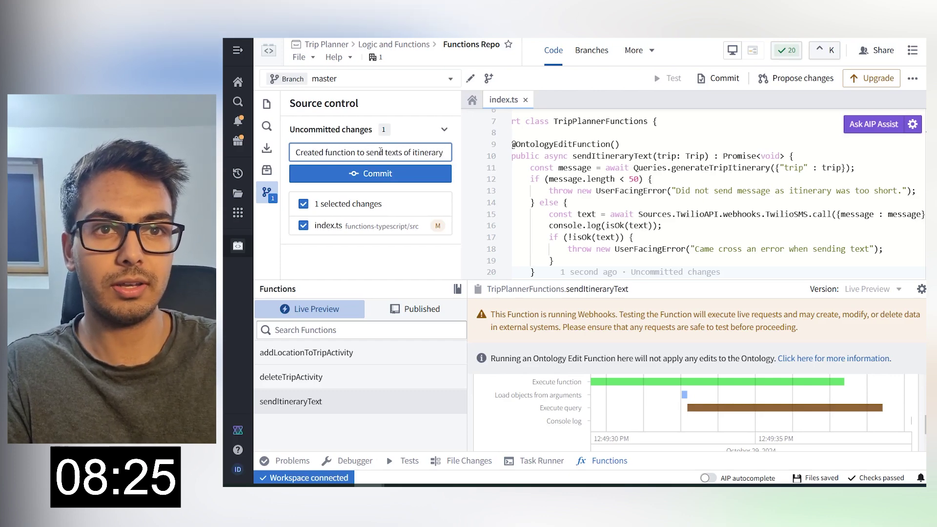
left_click(377, 172)
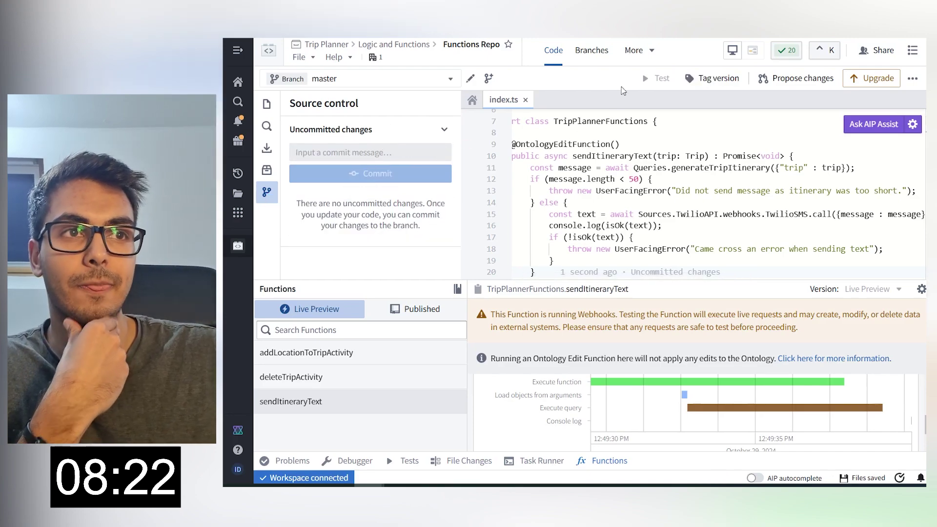
left_click(714, 79)
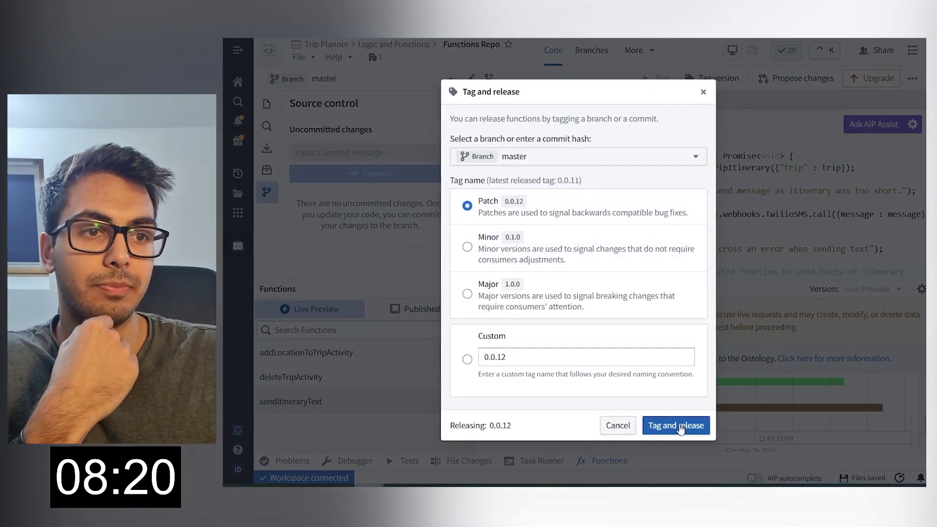
left_click(678, 429)
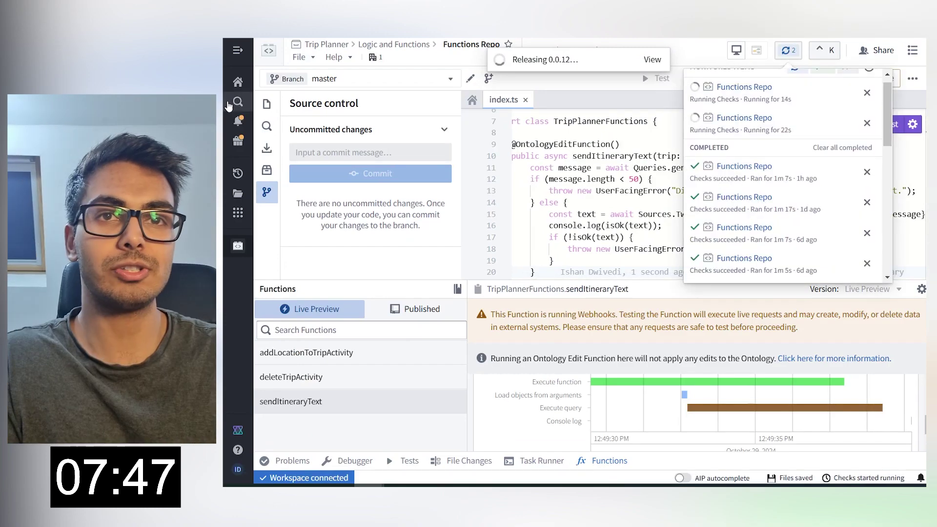
Create the Send Itinerary Text - Action action type from sendItineraryText in group trip-planner.
key("ctrl+j")
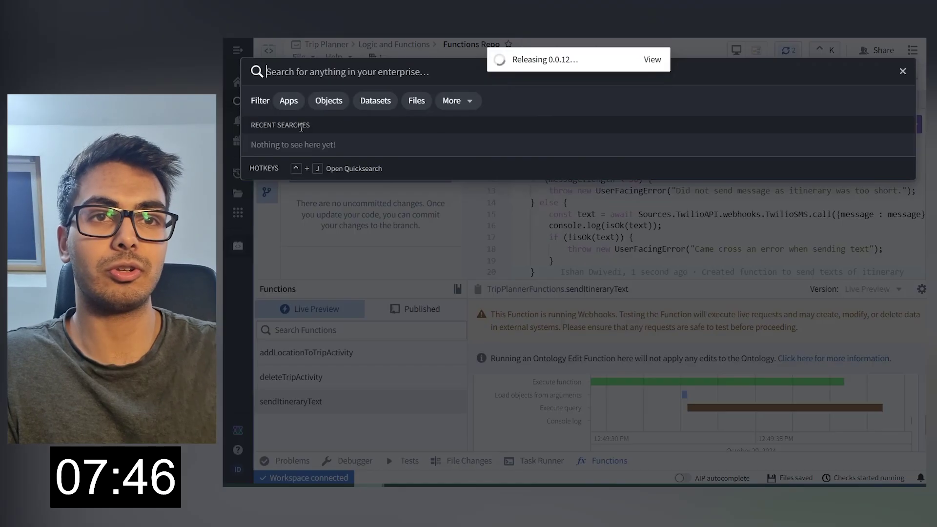
type("otno")
key("BackSpace")
key("BackSpace")
key("BackSpace")
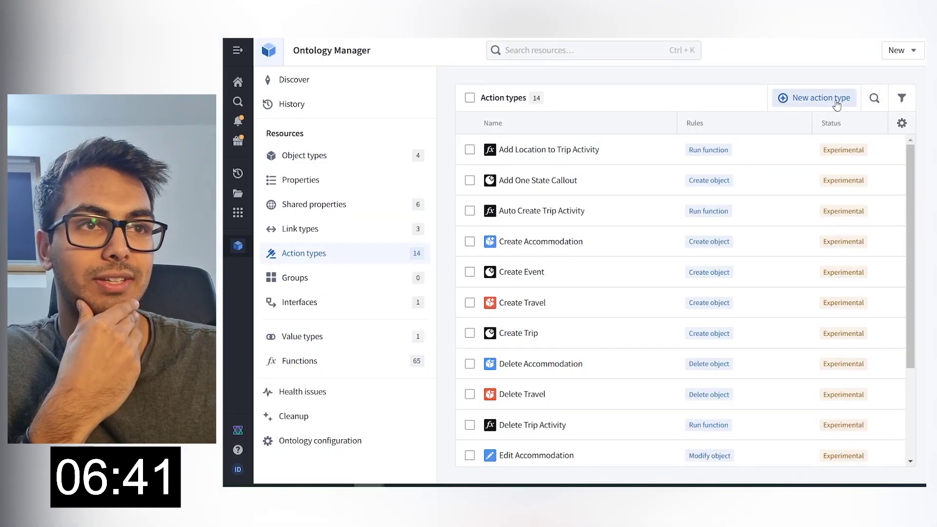
left_click(836, 100)
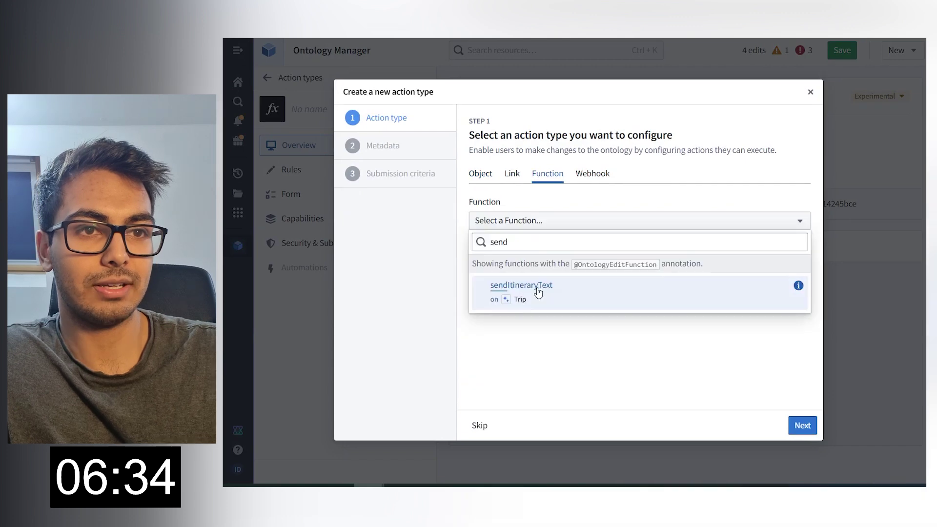
left_click(538, 291)
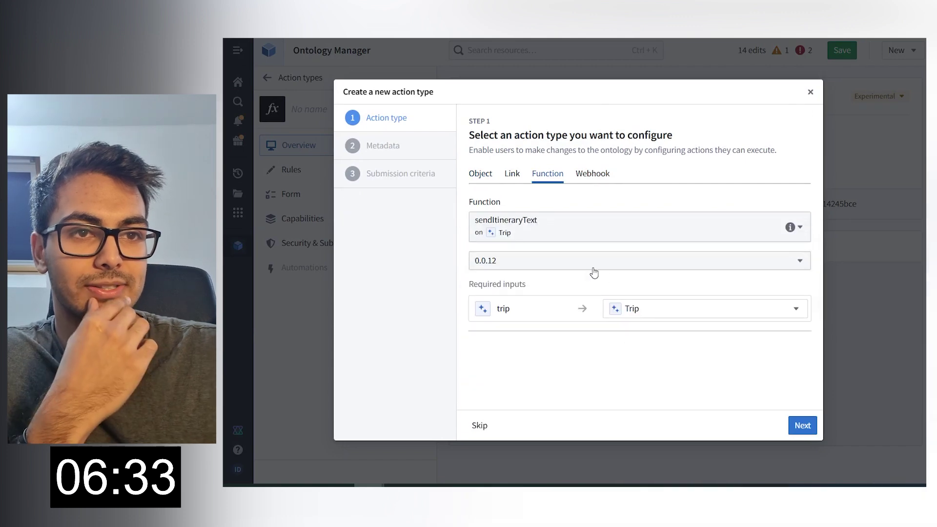
scroll(577, 353, "down", 3)
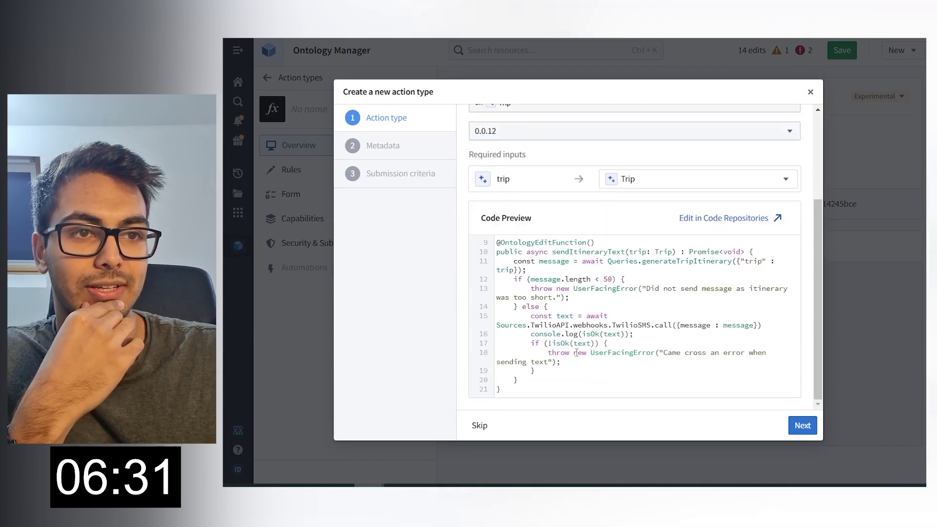
scroll(577, 353, "up", 5)
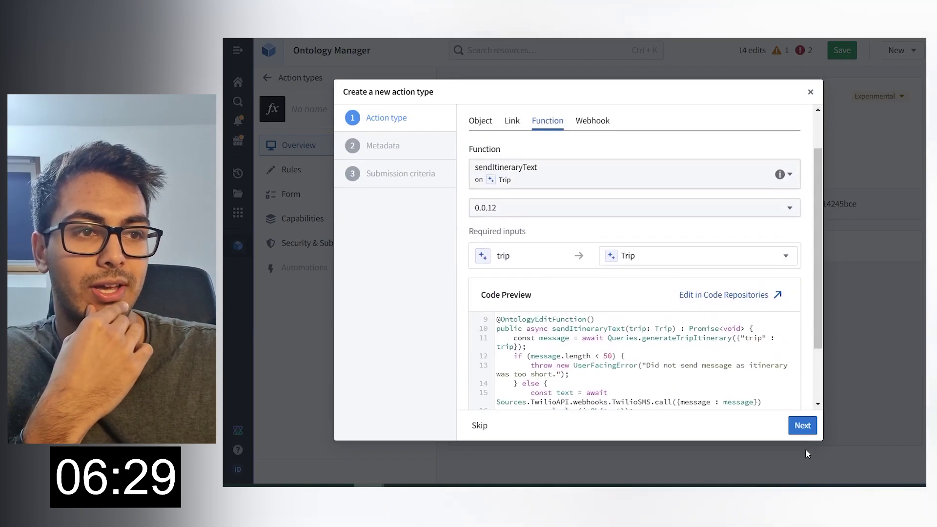
left_click(798, 425)
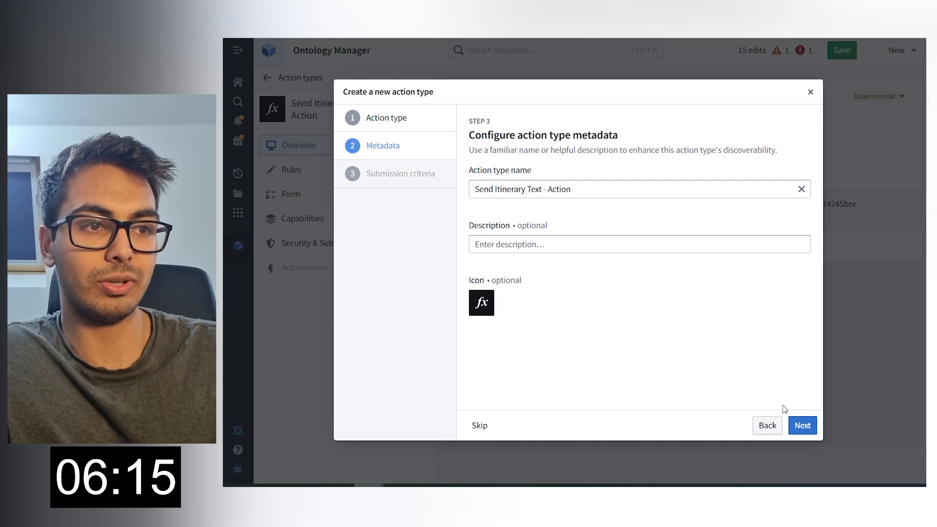
left_click(802, 425)
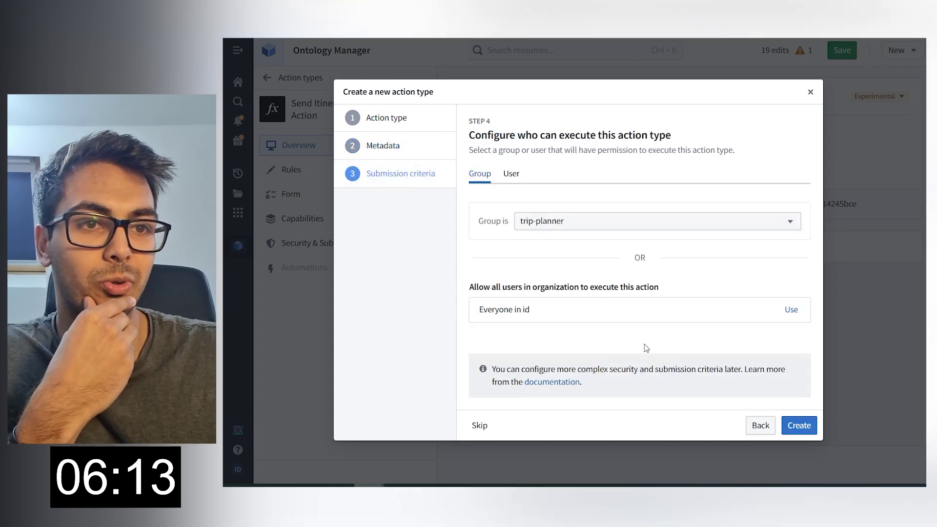
left_click(795, 421)
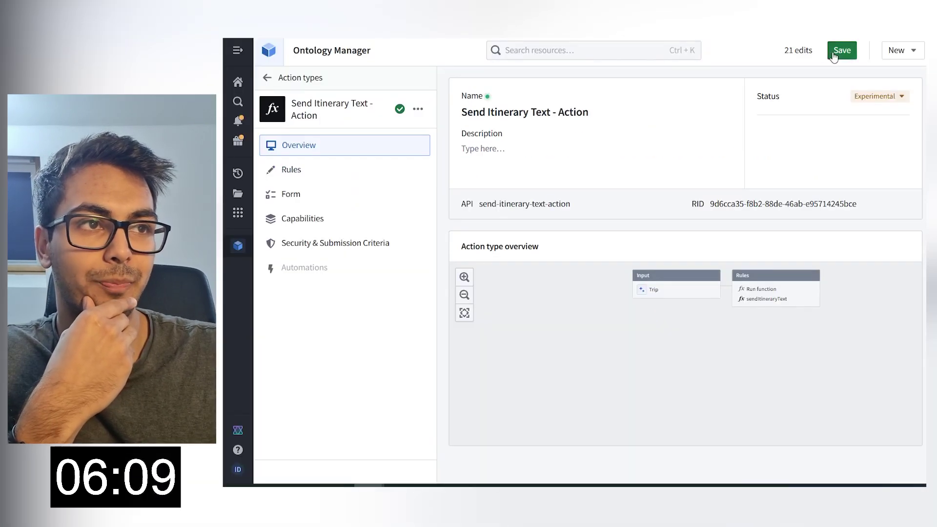
Review the pending edits and save them to the ontology.
left_click(835, 53)
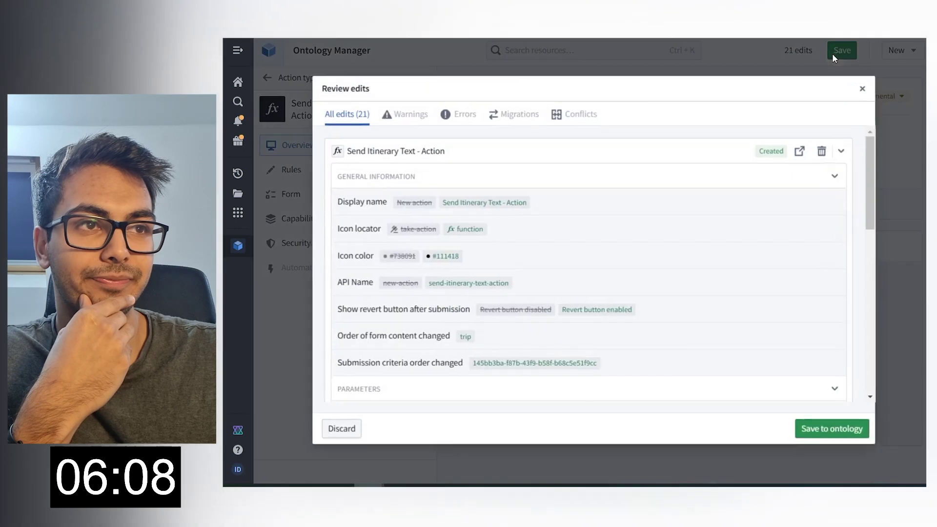
left_click(807, 424)
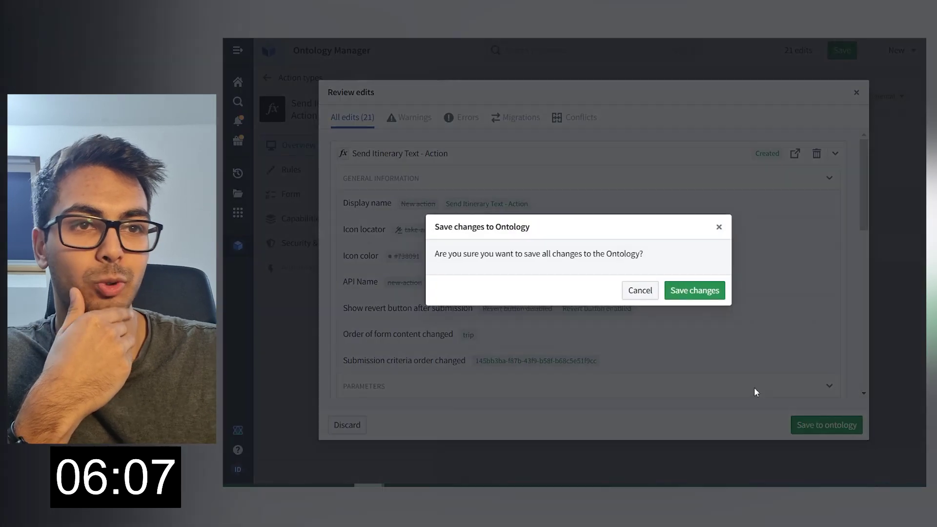
left_click(680, 289)
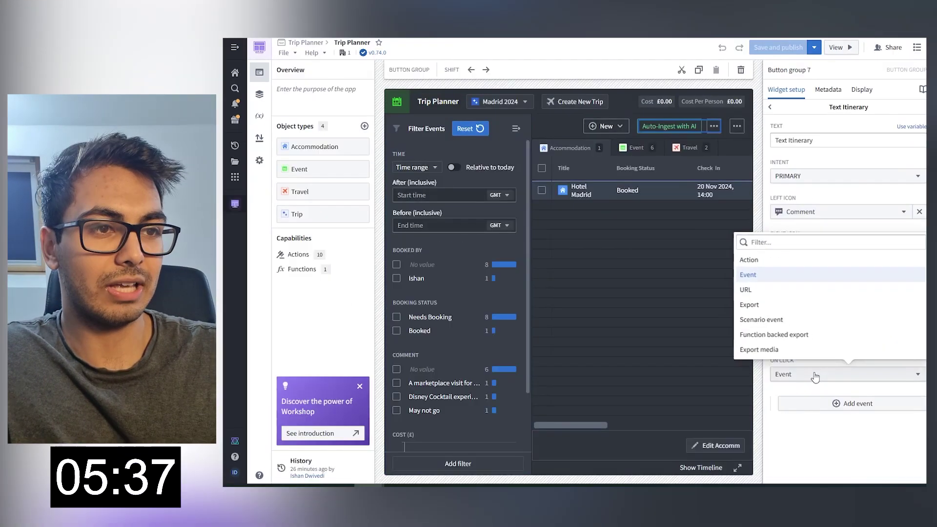
Make the Text Itinerary button's On Click run Send Itinerary Text - Action.
key("Up")
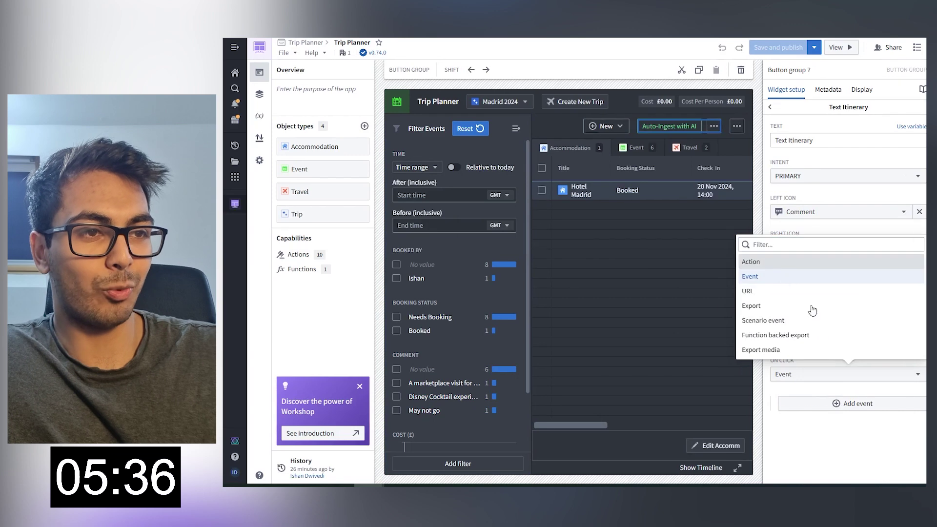
key("Return")
left_click(851, 388)
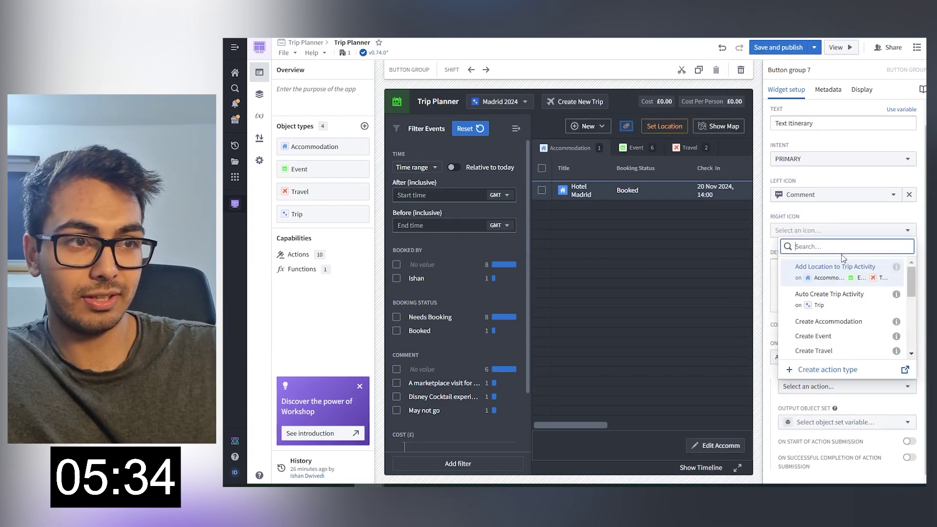
type("text")
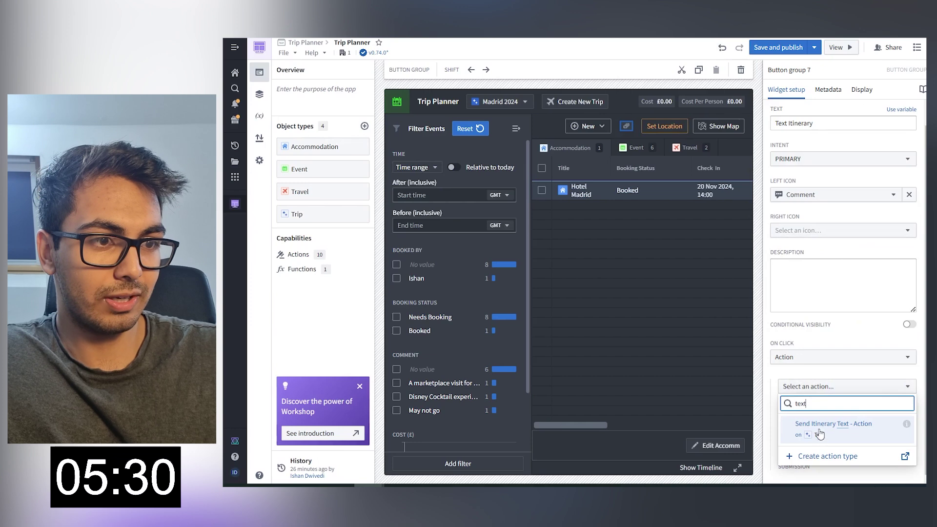
left_click(821, 434)
scroll(857, 379, "down", 1)
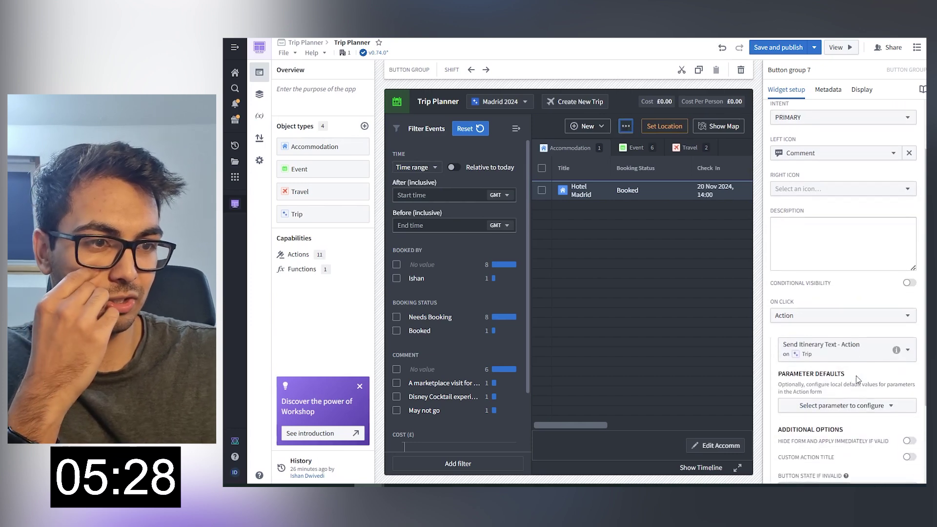
Default the action's Trip parameter to Selected Trip, then save and publish Trip Planner.
left_click(850, 405)
left_click(806, 444)
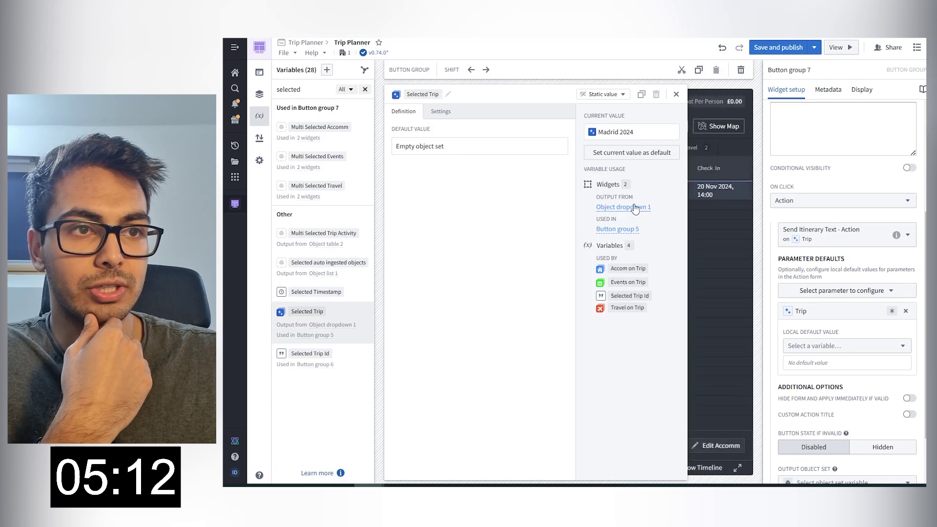
left_click(676, 95)
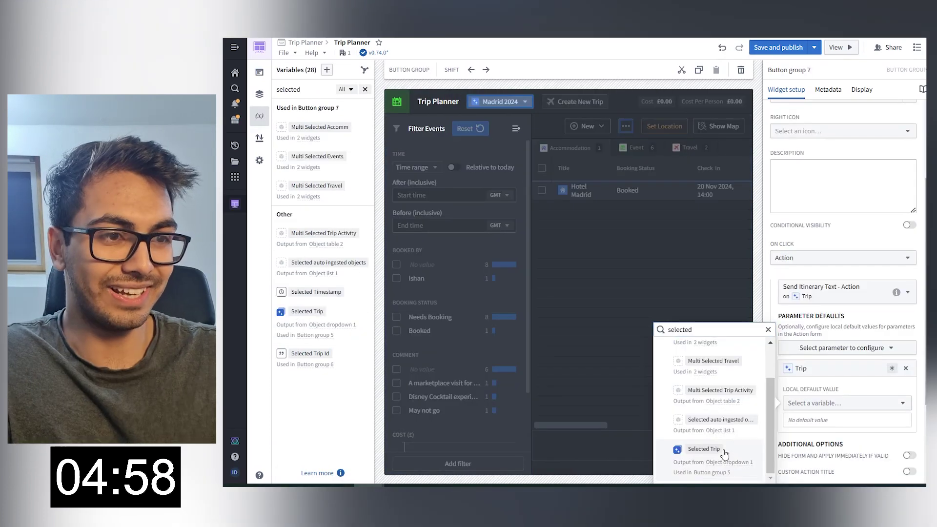
left_click(690, 449)
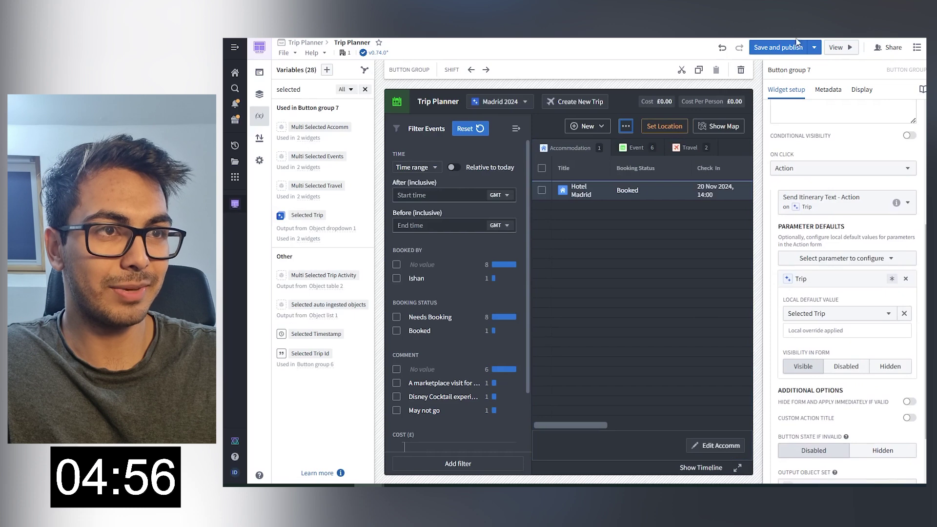
left_click(783, 47)
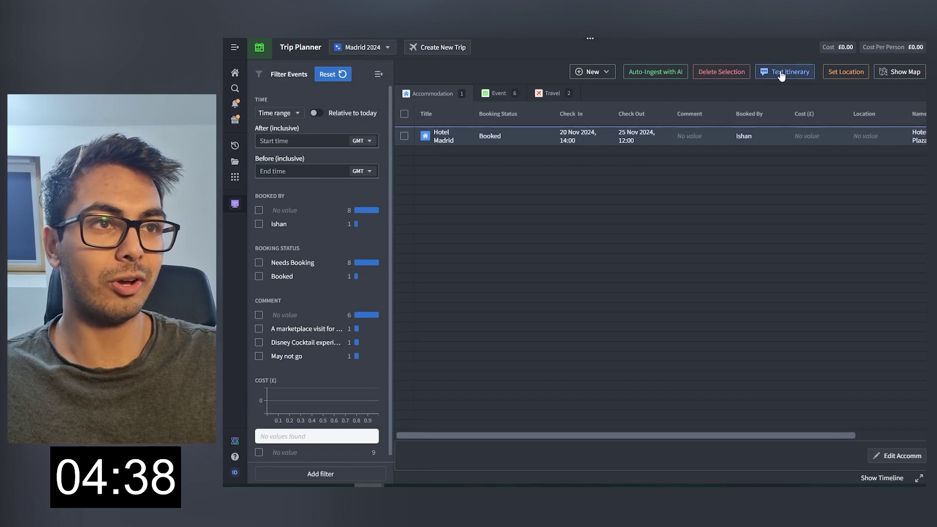
Run Text Itinerary from the live Trip Planner and submit it for the Madrid 2024 trip.
left_click(783, 73)
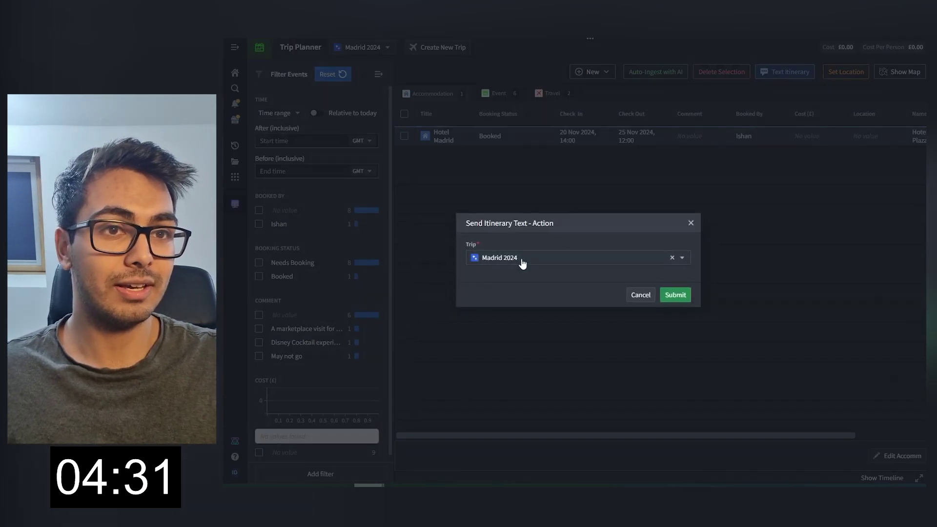
left_click(678, 295)
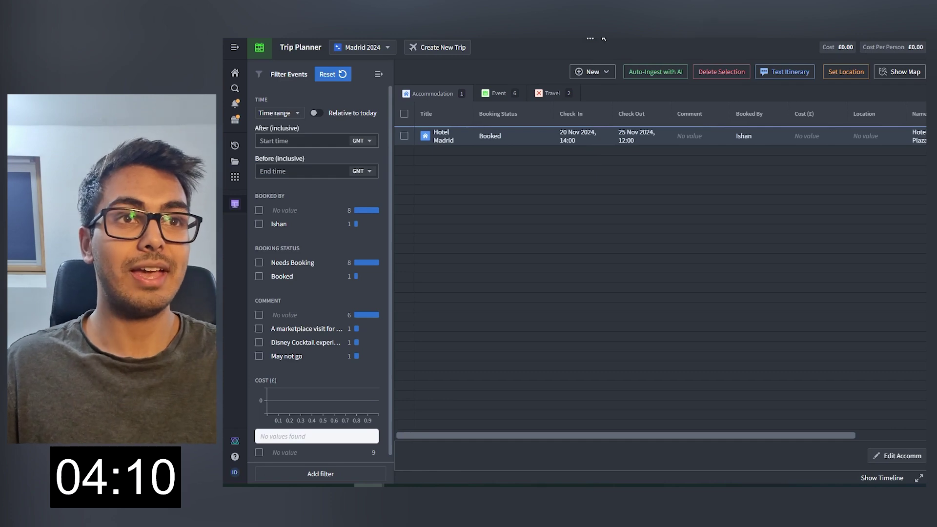
Return to edit mode and choose the function the Logic widget displays.
mouse_move(600, 38)
left_click(558, 45)
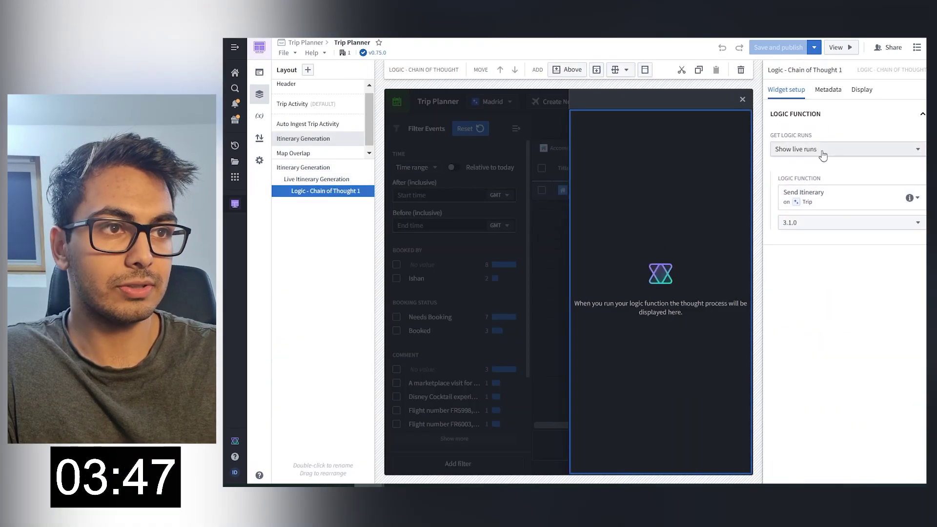
left_click(832, 205)
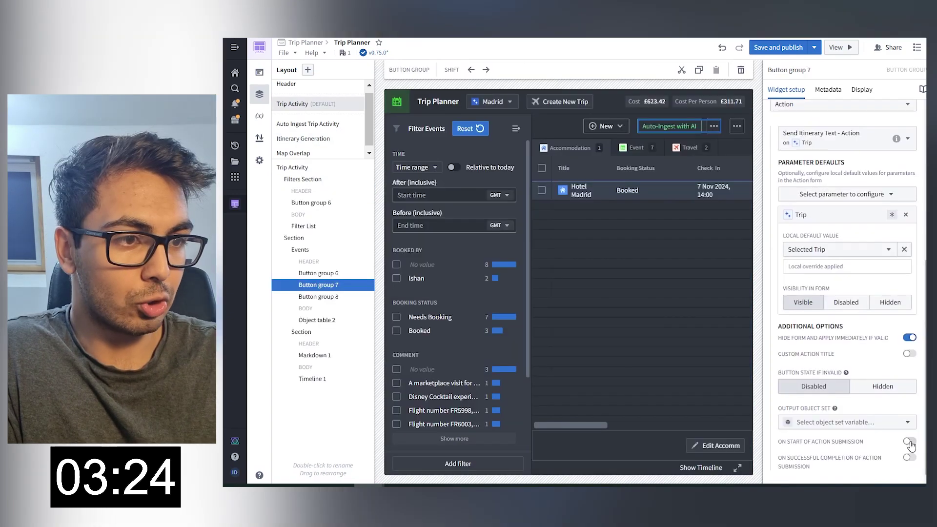
scroll(849, 430, "down", 1)
Add an On start event opening the Itinerary Generation overlay, then save and publish.
left_click(851, 438)
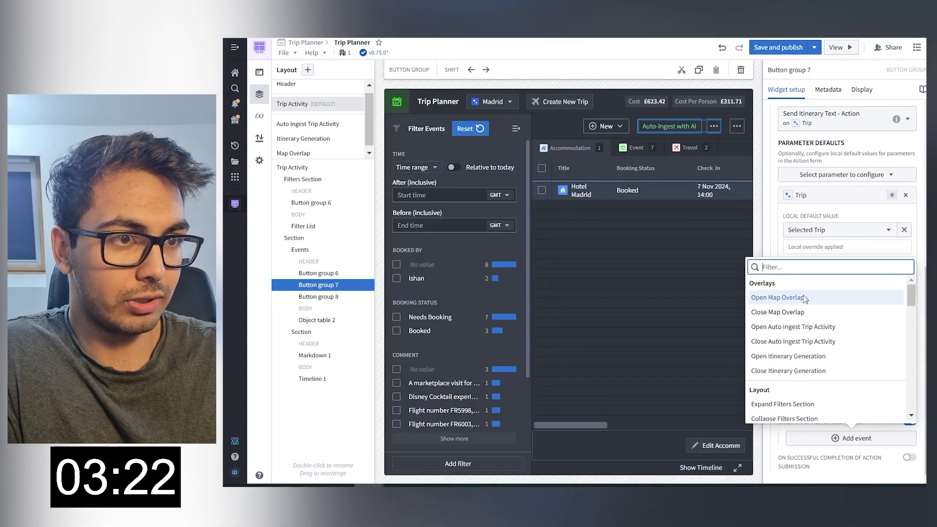
left_click(825, 361)
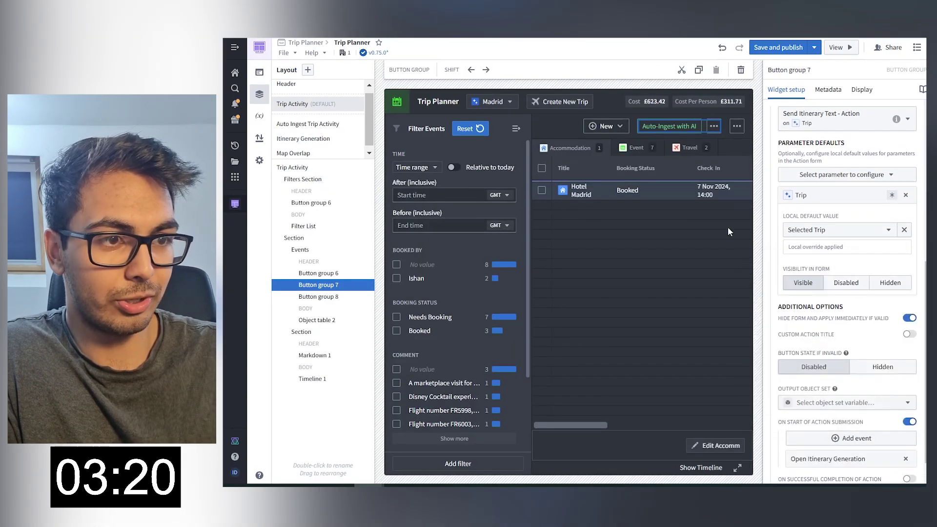
scroll(822, 392, "down", 1)
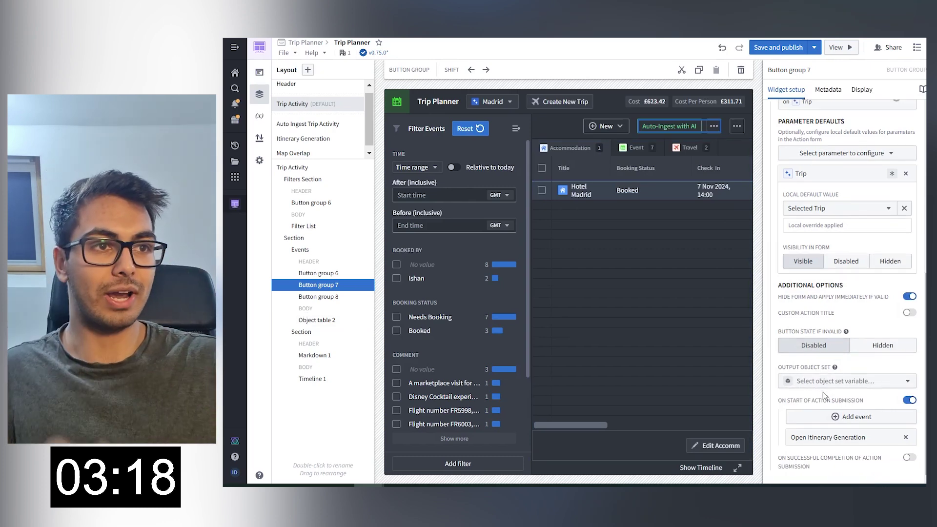
left_click(778, 49)
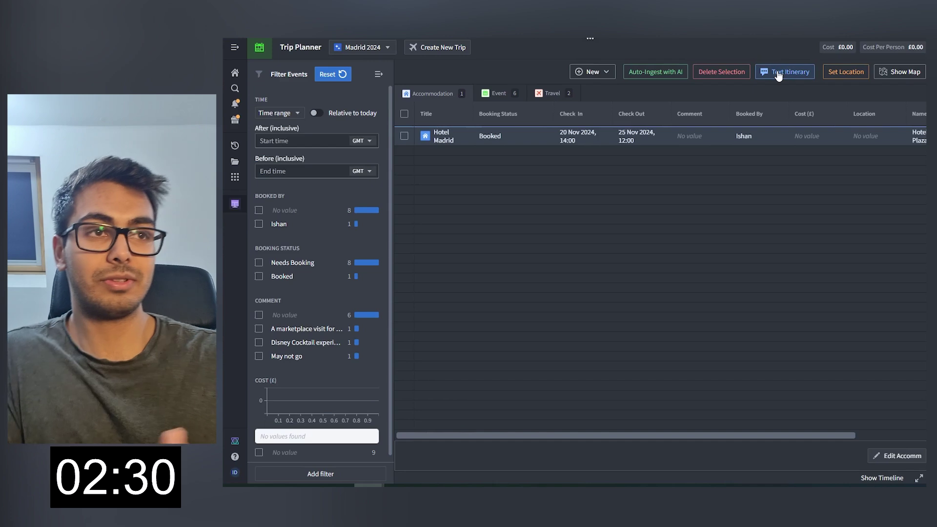
Text the Madrid itinerary again and expand the logic run's full 20–25 November result.
left_click(778, 73)
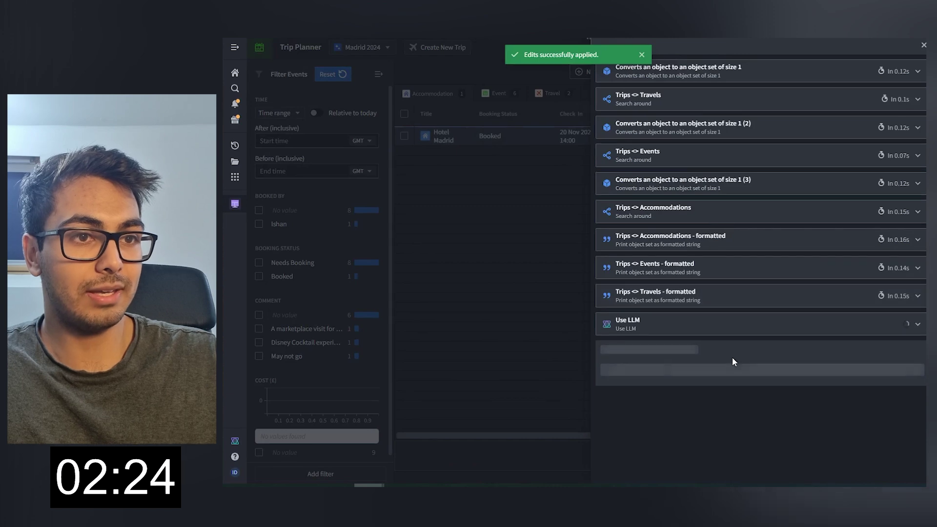
left_click(899, 454)
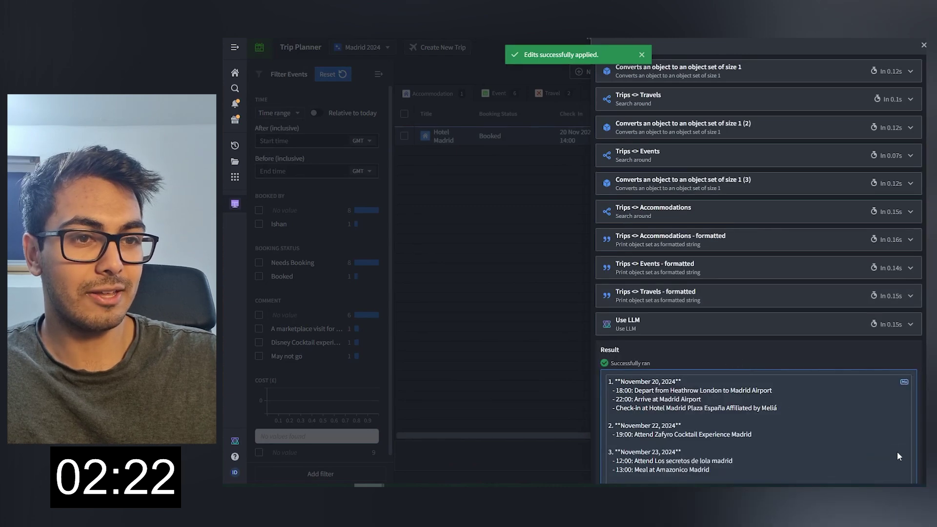
scroll(897, 452, "down", 2)
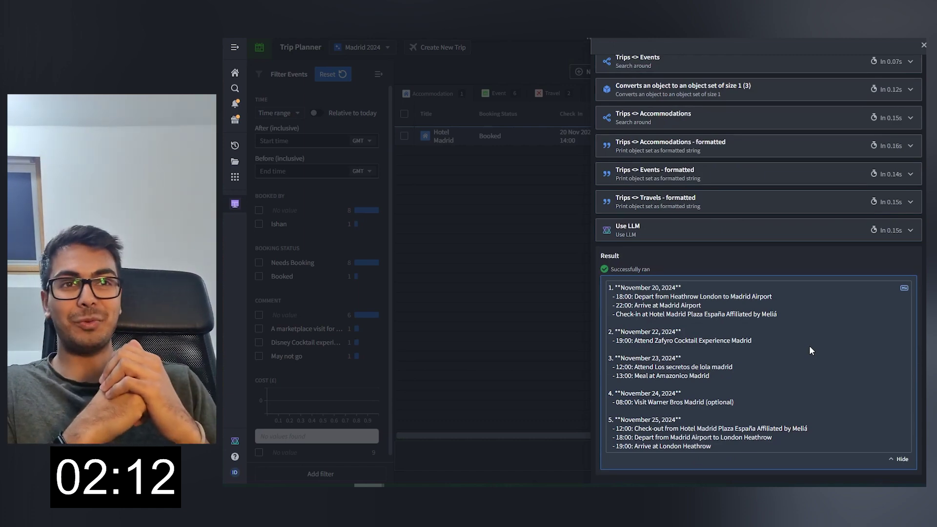
Pause the online-stopwatch.com countdown at 00:02:09.
key("alt+Tab")
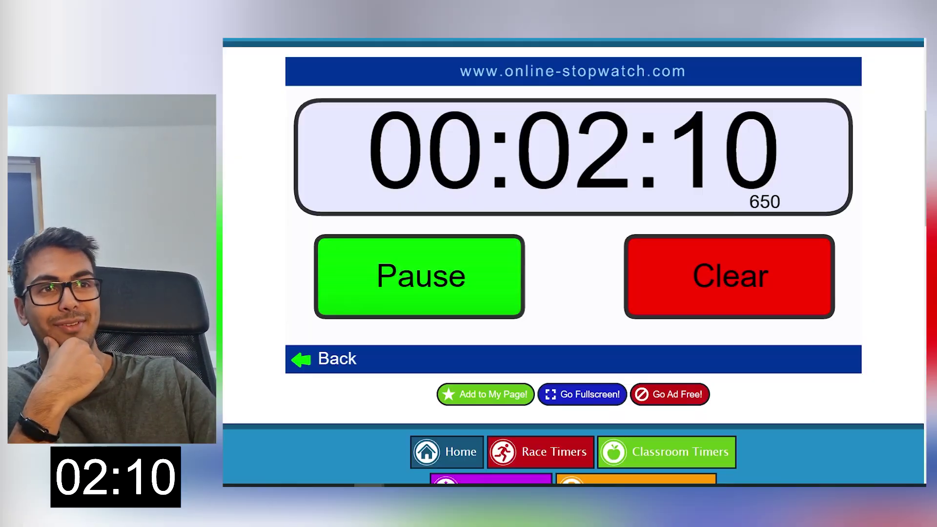
left_click(459, 252)
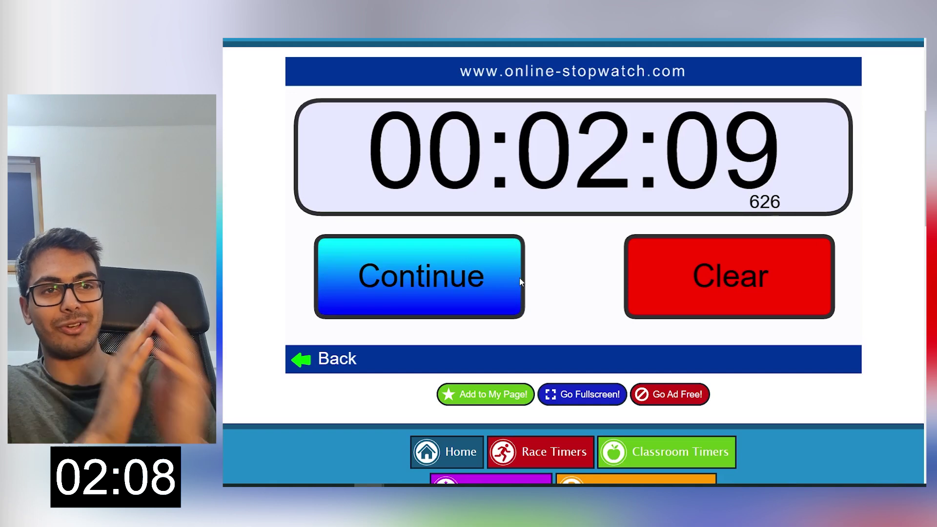